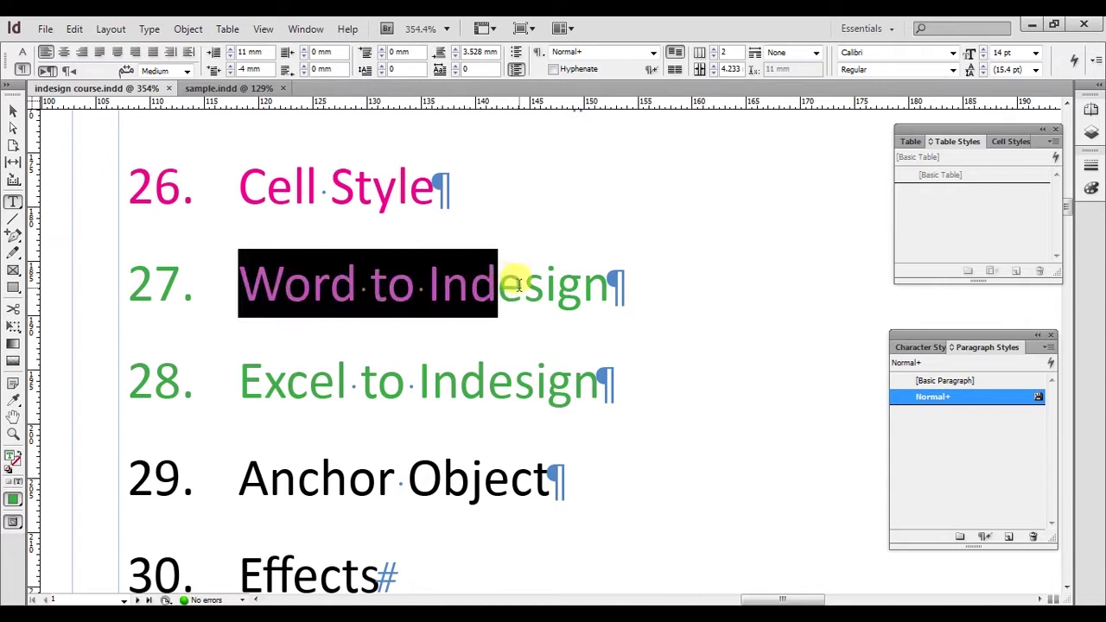
left_click_drag(255, 373, 488, 372)
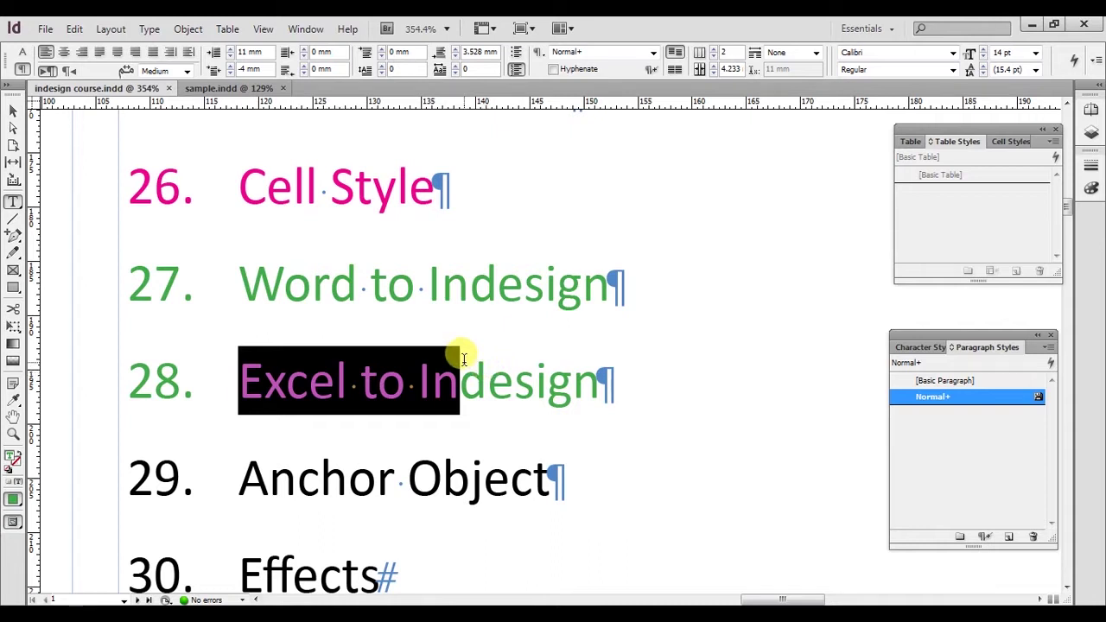
left_click(428, 285)
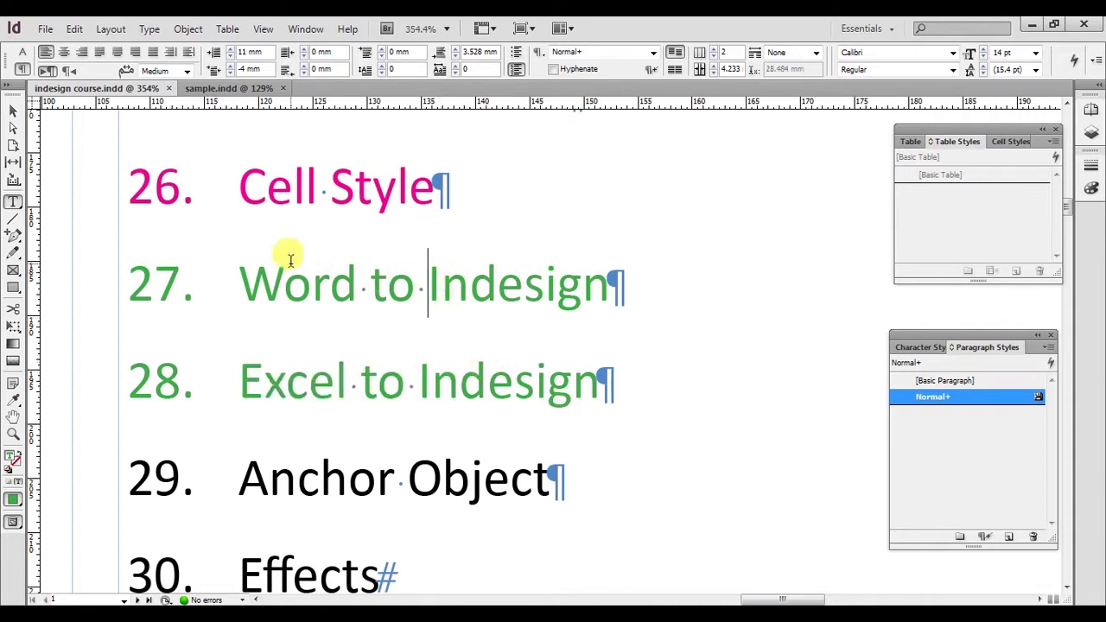
left_click_drag(239, 276, 469, 286)
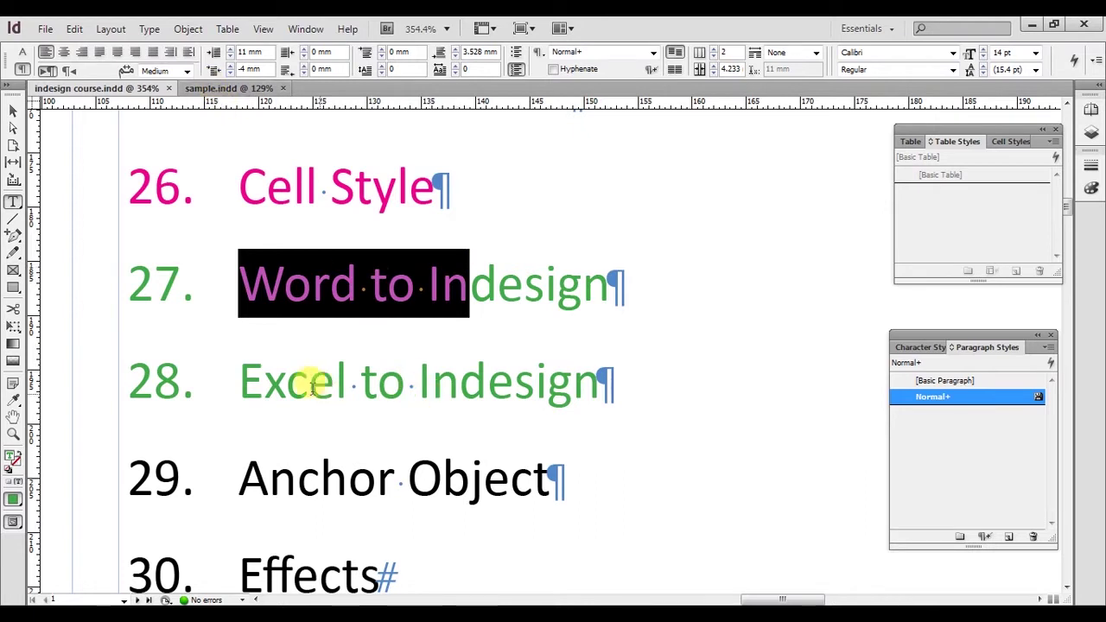
left_click_drag(288, 385, 389, 380)
Step: In sample.indd, draw a text frame about 190 mm wide and 98 mm high between the margins, below the "Word to InDesign" heading
left_click(210, 87)
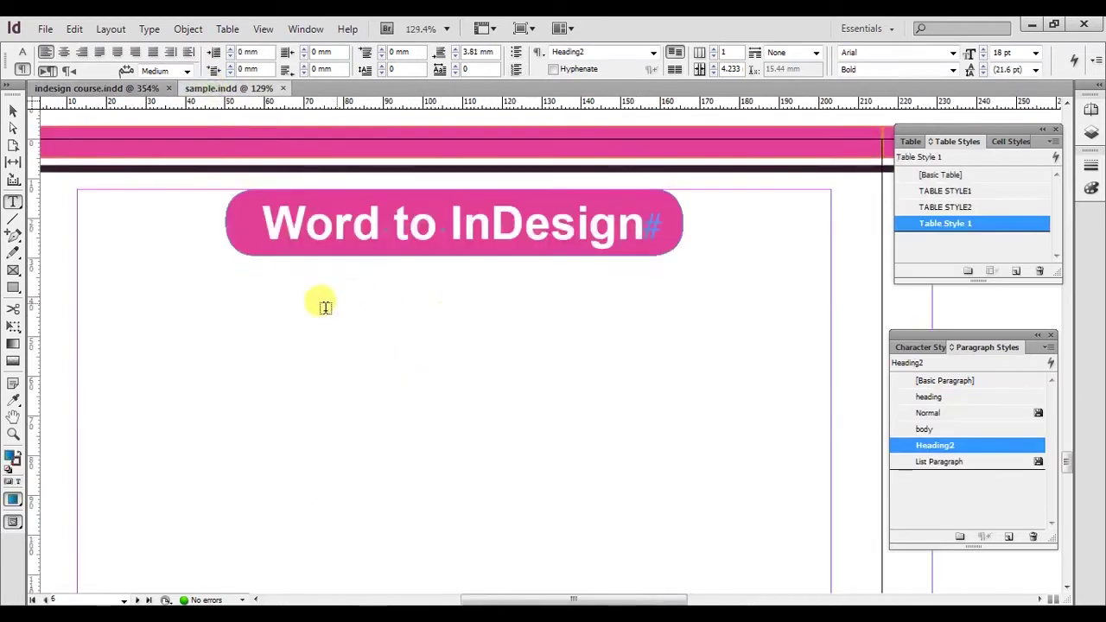
left_click(13, 111)
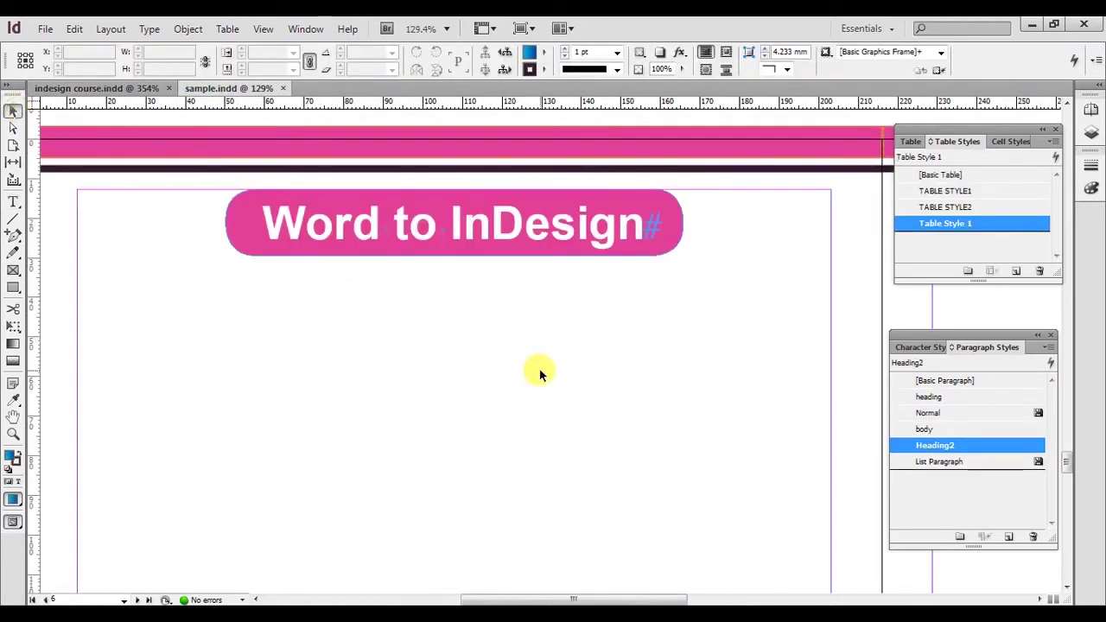
key("space")
left_click_drag(574, 451, 572, 382)
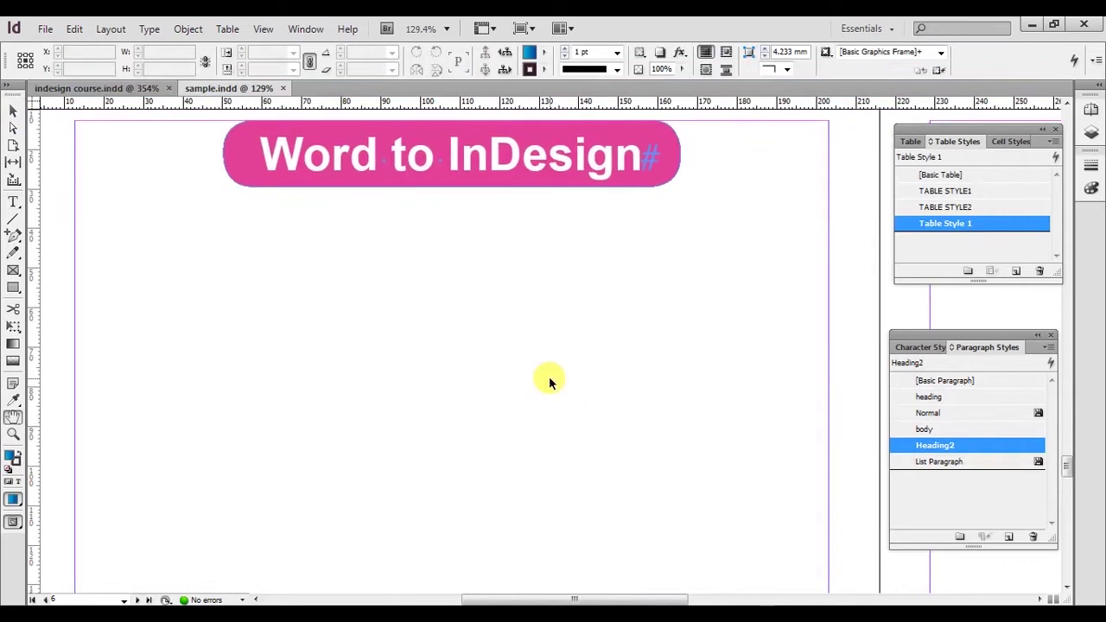
key("ctrl+0")
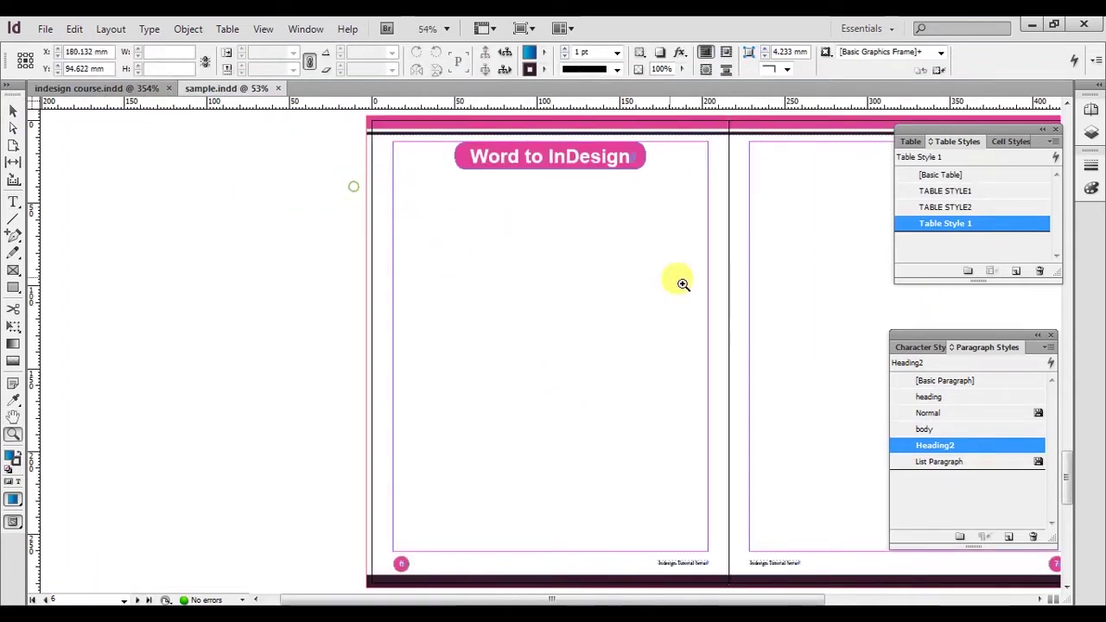
left_click_drag(353, 187, 789, 337)
left_click(15, 202)
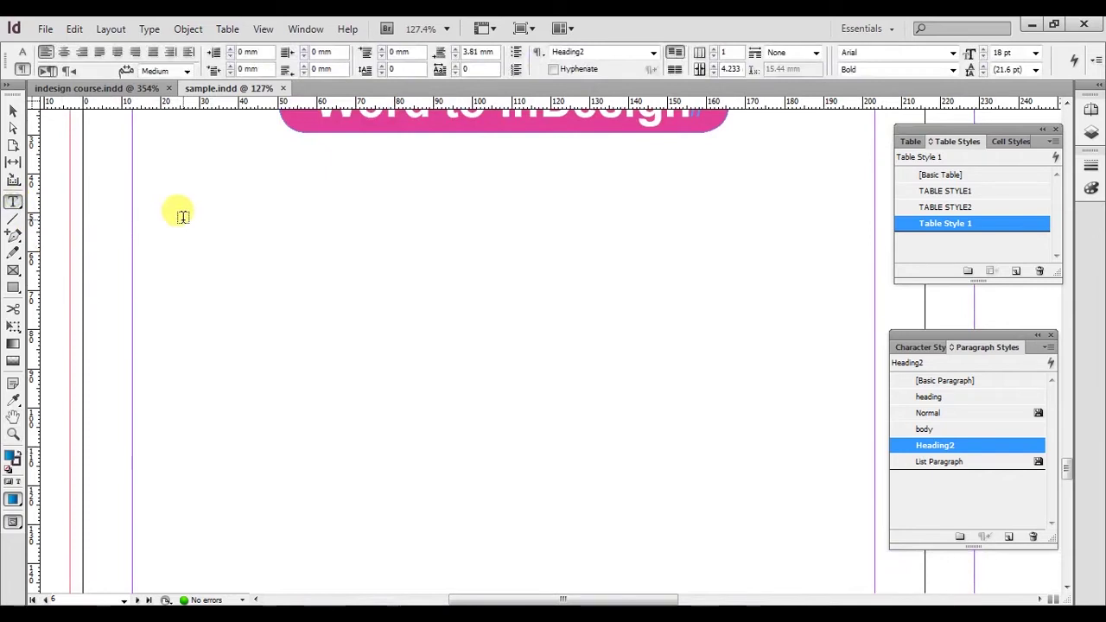
left_click(13, 111)
left_click_drag(364, 248, 335, 258)
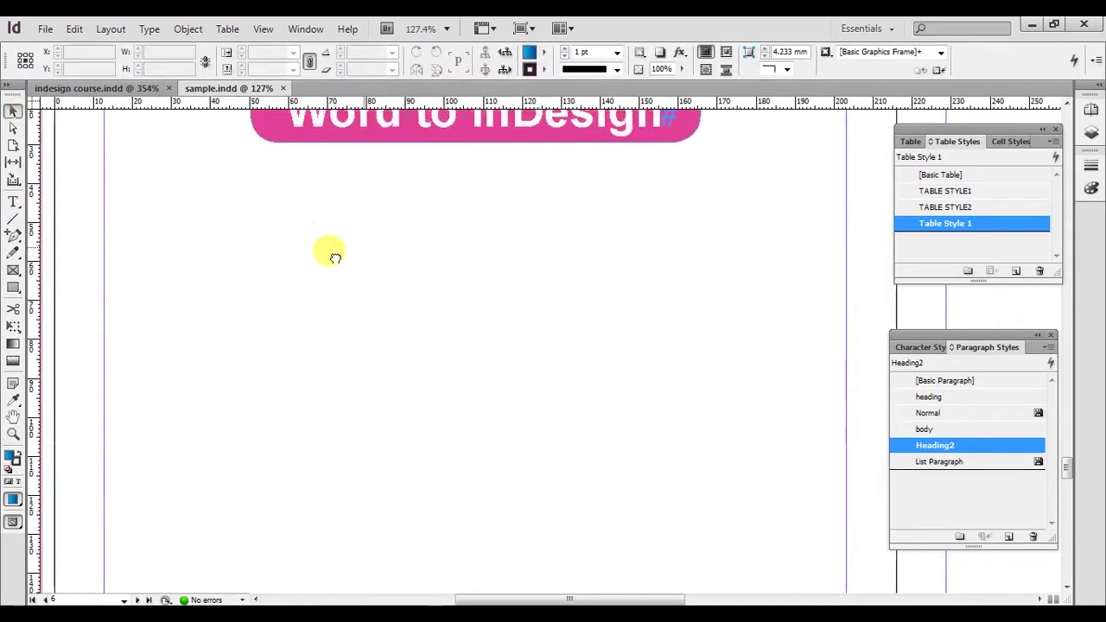
left_click(15, 202)
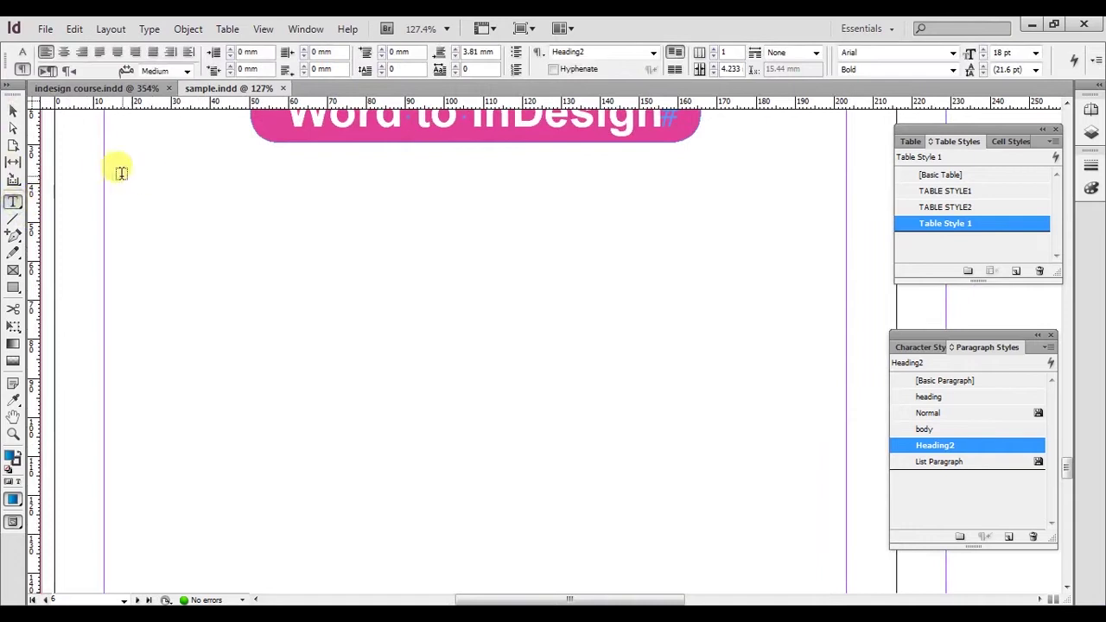
left_click_drag(106, 176, 844, 558)
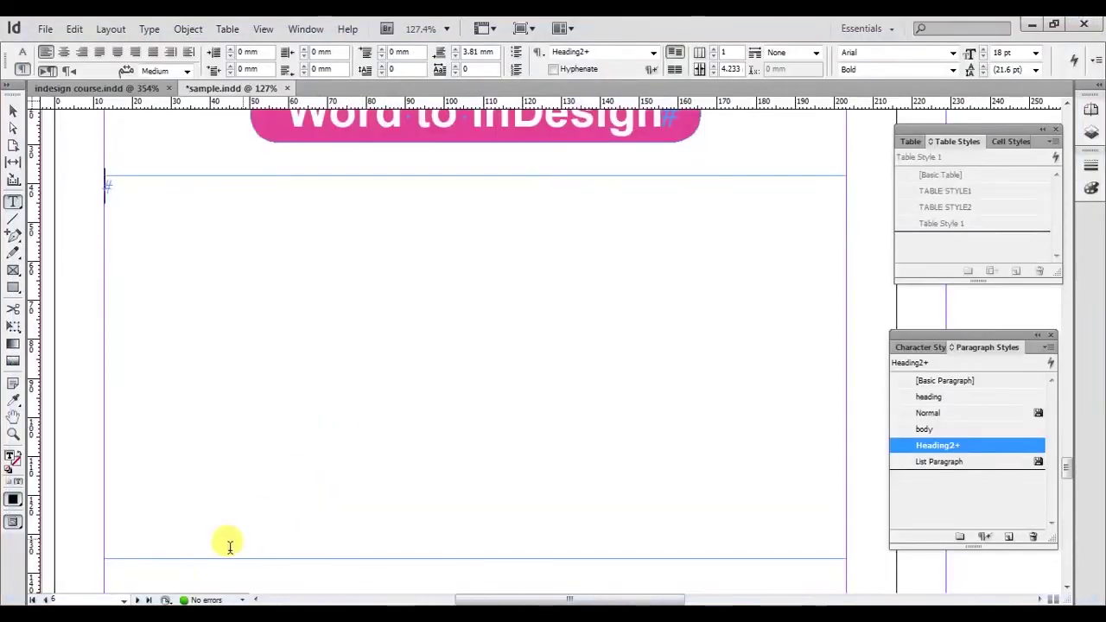
Step: Switch to the Test folder in Windows Explorer and enlarge the icons to inspect the Excel and Word files
left_click(284, 563)
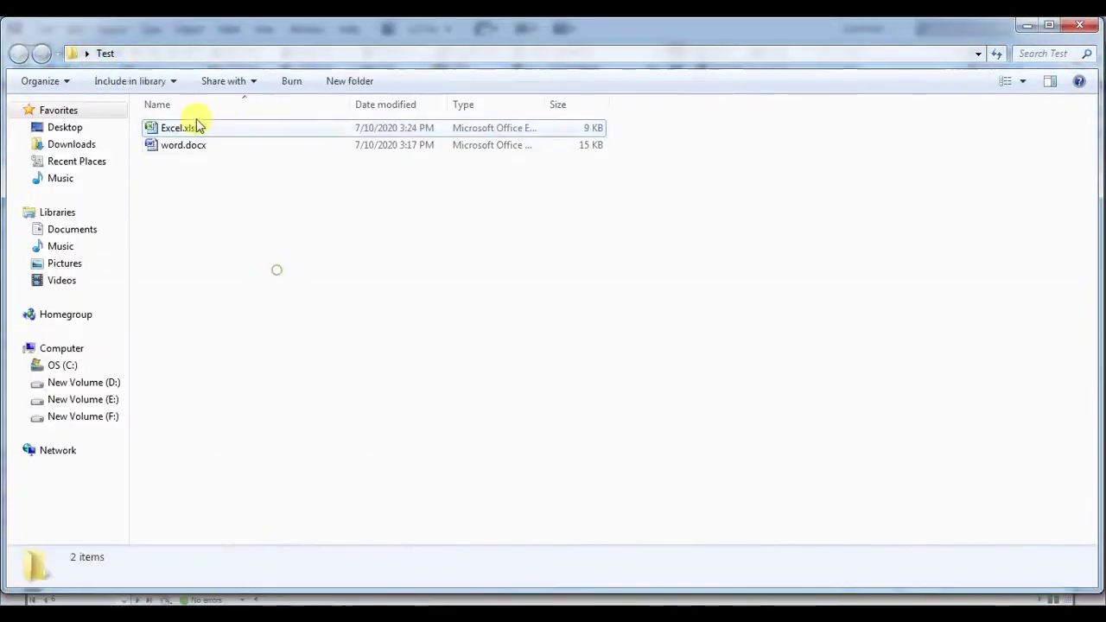
scroll(279, 194, "up", 6, "ctrl")
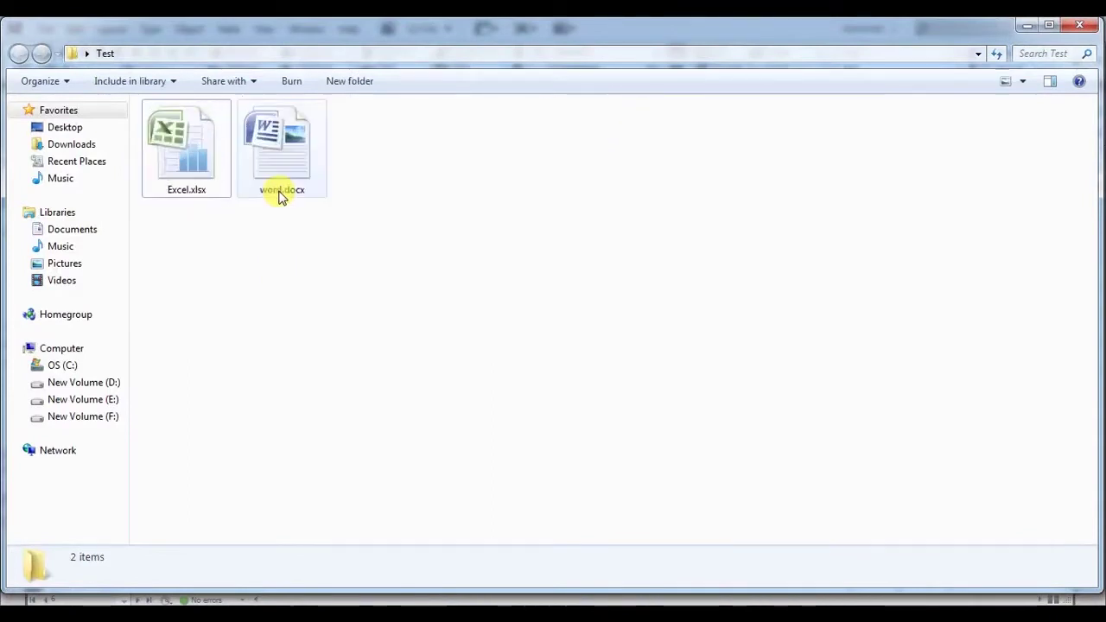
scroll(279, 194, "up", 1, "ctrl")
left_click(441, 229)
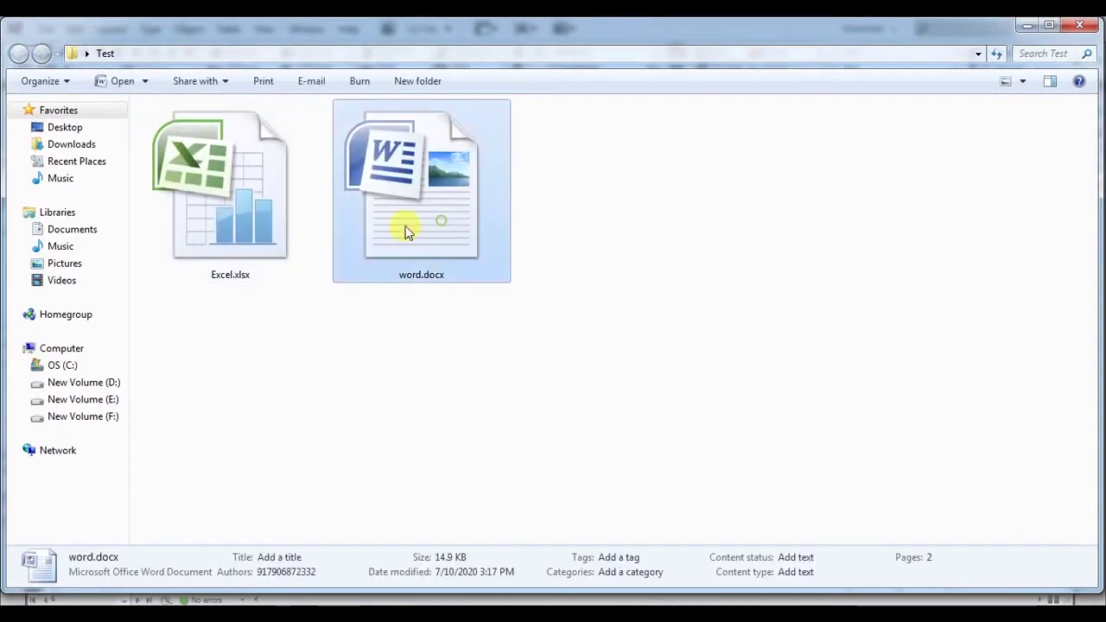
left_click(247, 229)
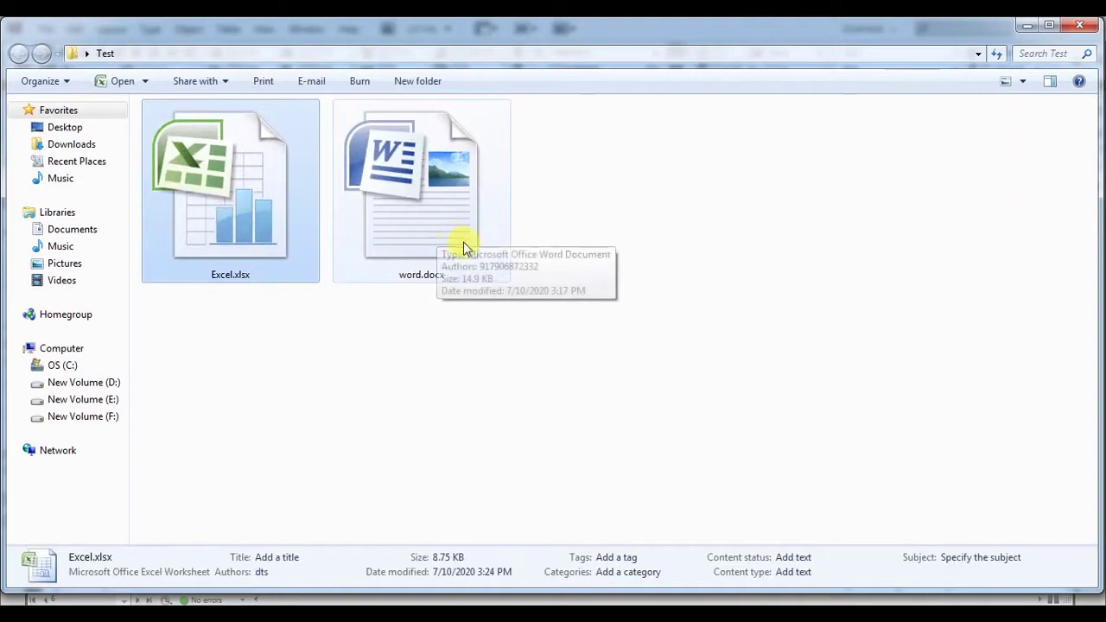
left_click(524, 55)
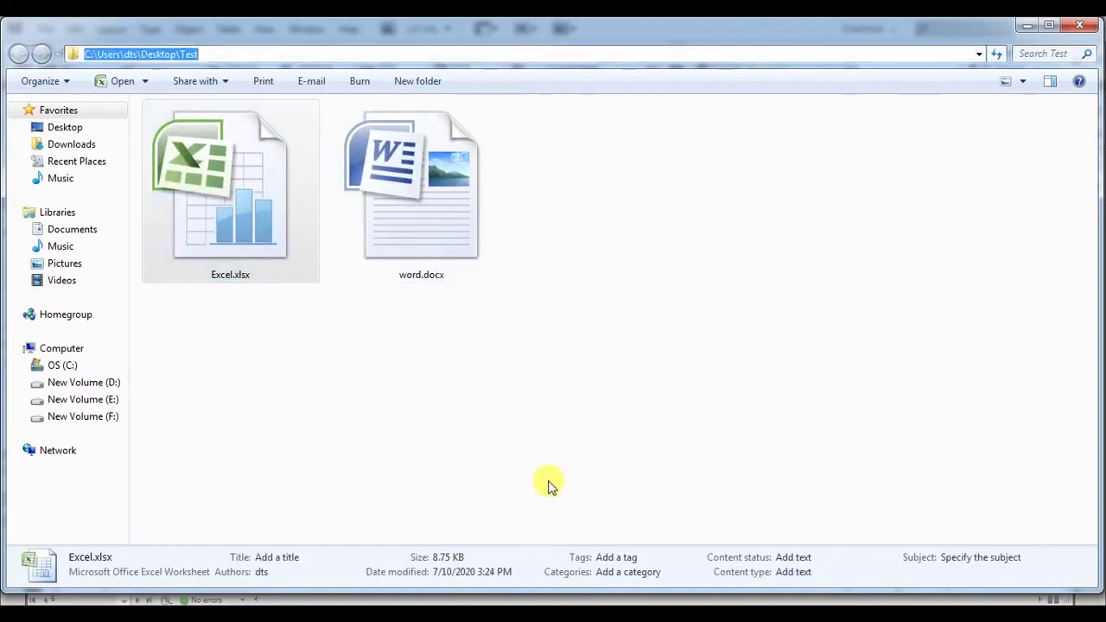
left_click(465, 328)
Step: Open word.docx in Microsoft Word and look through the article's content
double_click(452, 230)
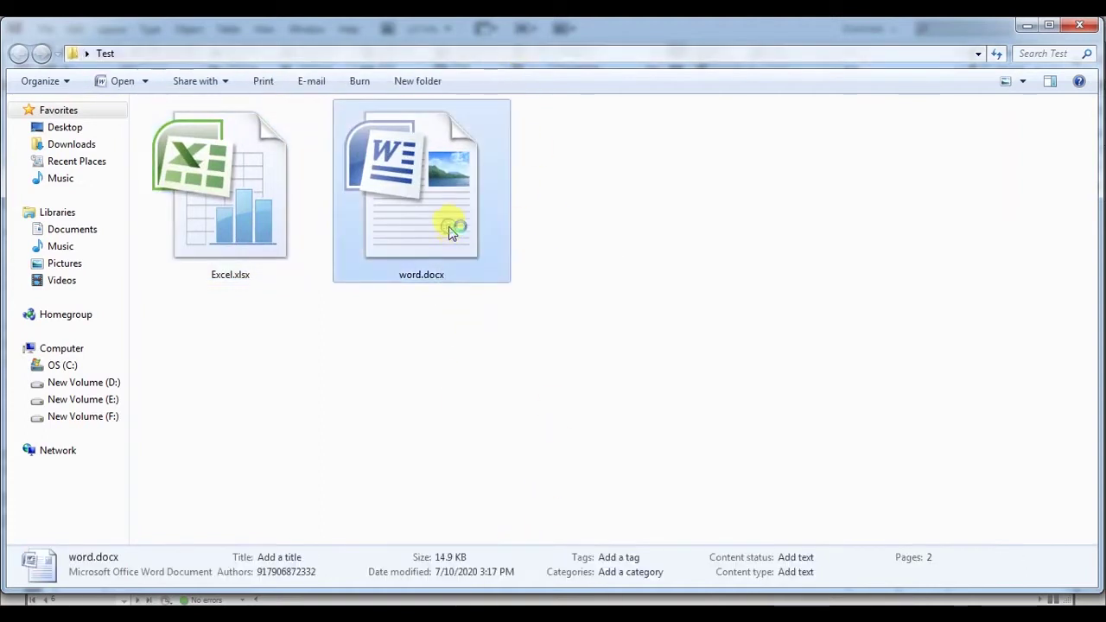
scroll(492, 271, "down", 10)
scroll(493, 270, "up", 10)
scroll(492, 271, "up", 5, "ctrl")
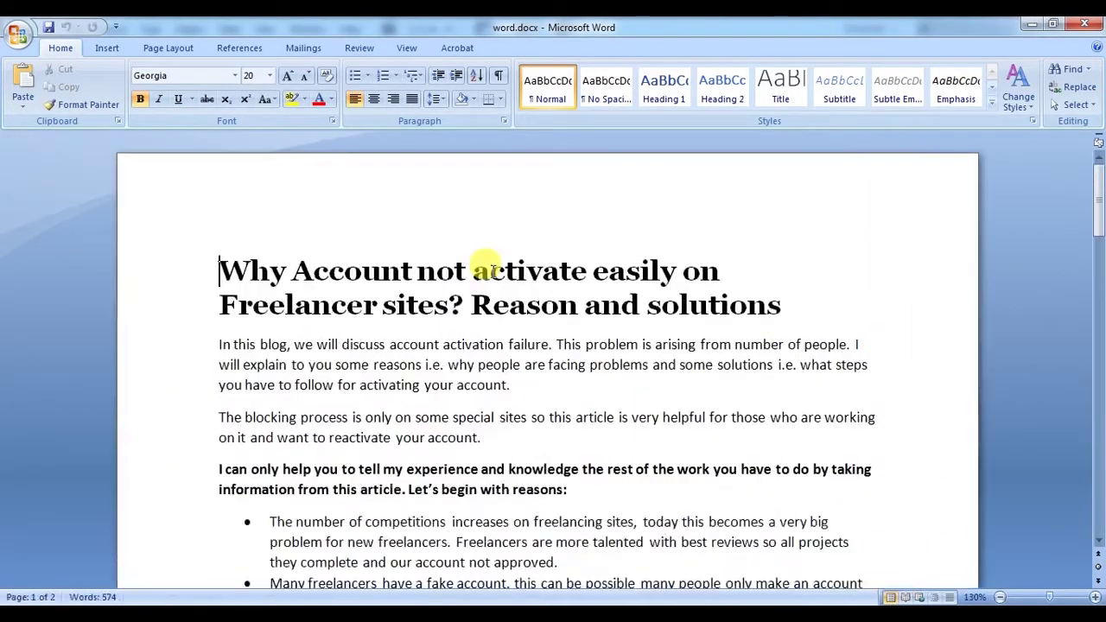
scroll(432, 271, "down", 3)
scroll(436, 281, "down", 3)
scroll(432, 270, "up", 6)
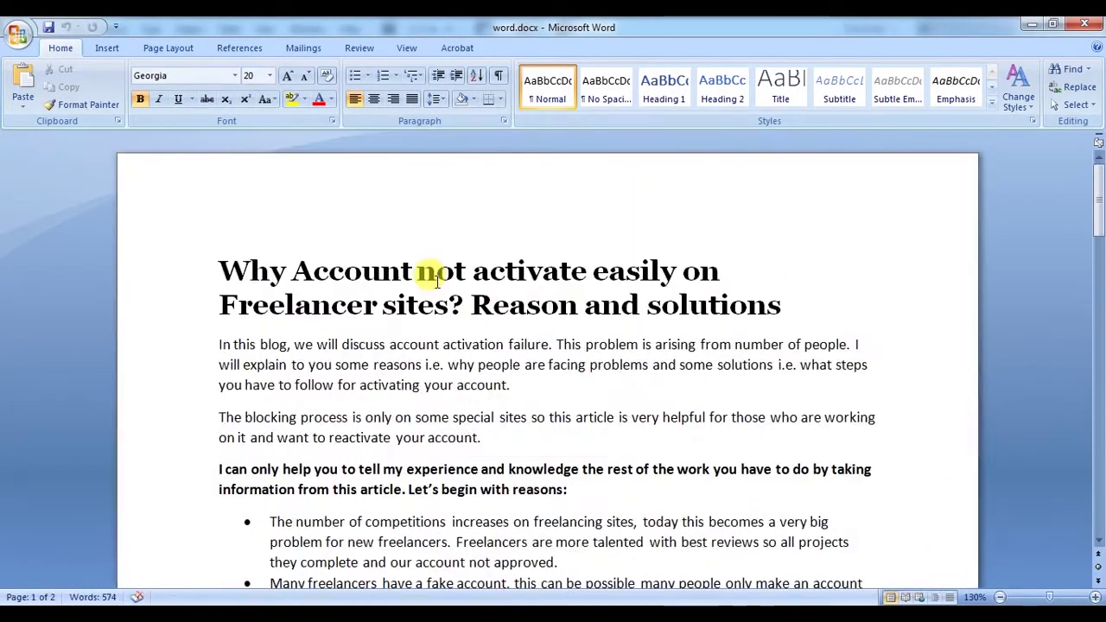
Step: Close the Word document, put away the Test folder window and return to the InDesign layout
left_click(1082, 24)
left_click(476, 343)
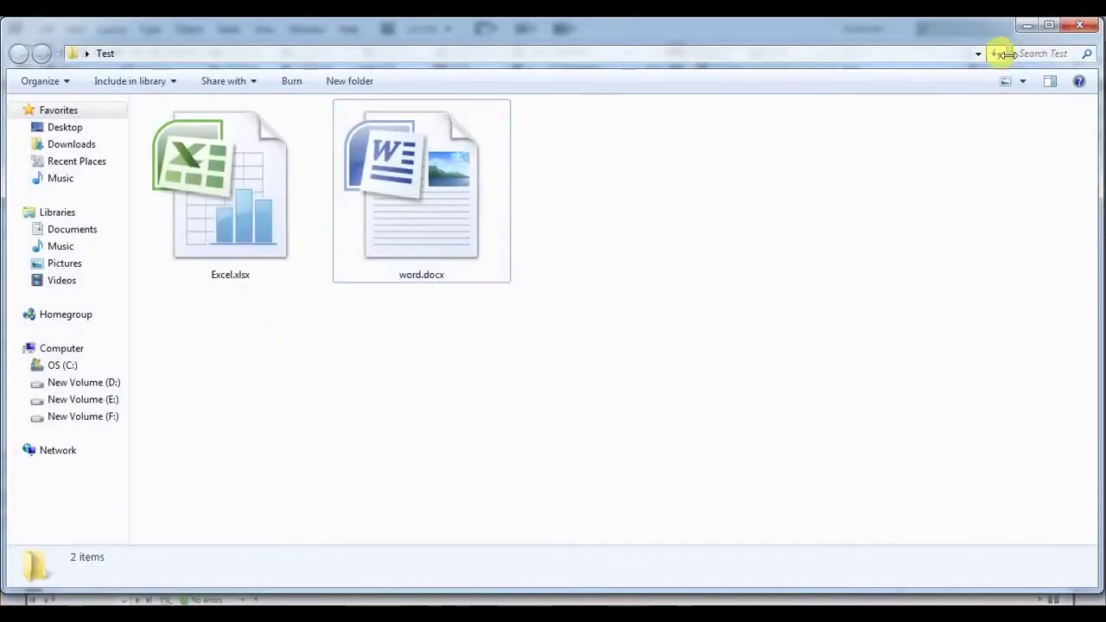
left_click(1048, 24)
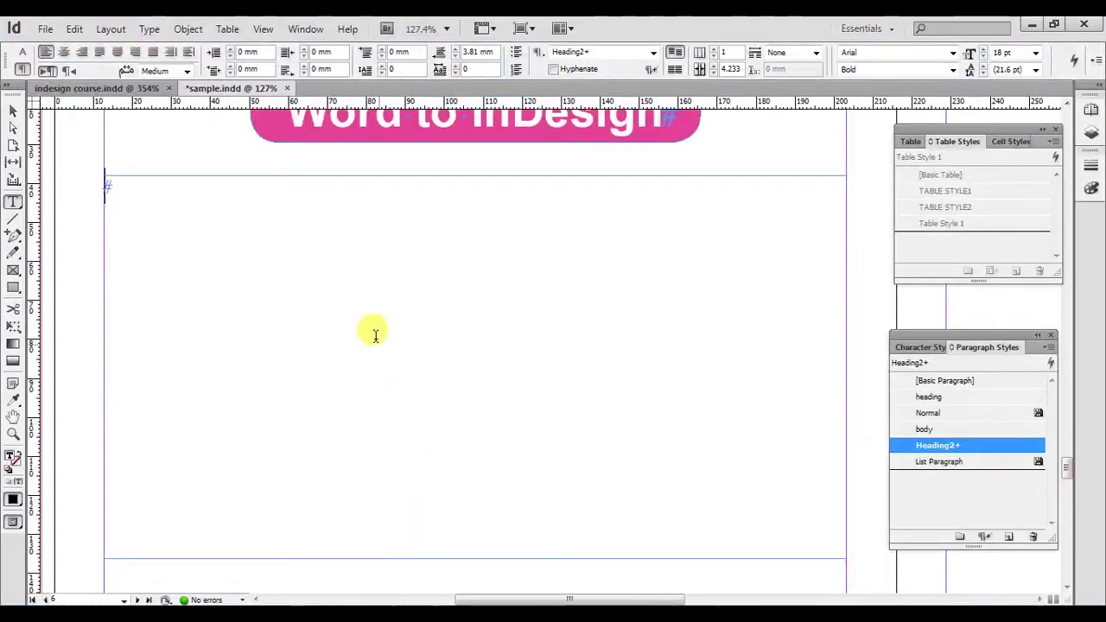
Step: Place word.docx from the Test folder into the new text frame with Show Import Options enabled
key("ctrl+d")
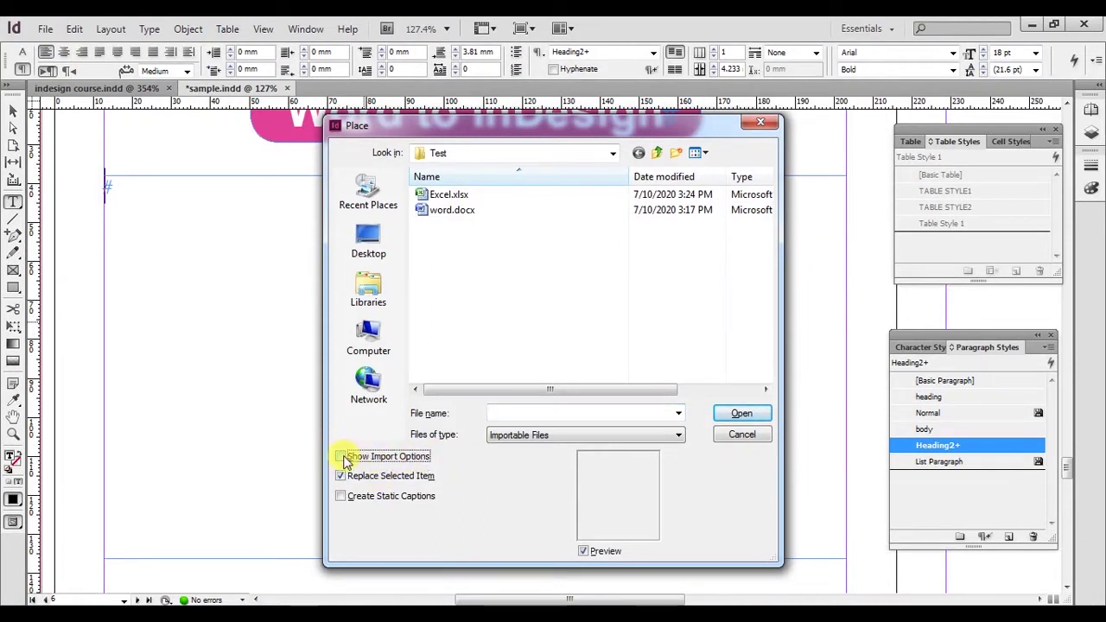
left_click(732, 418)
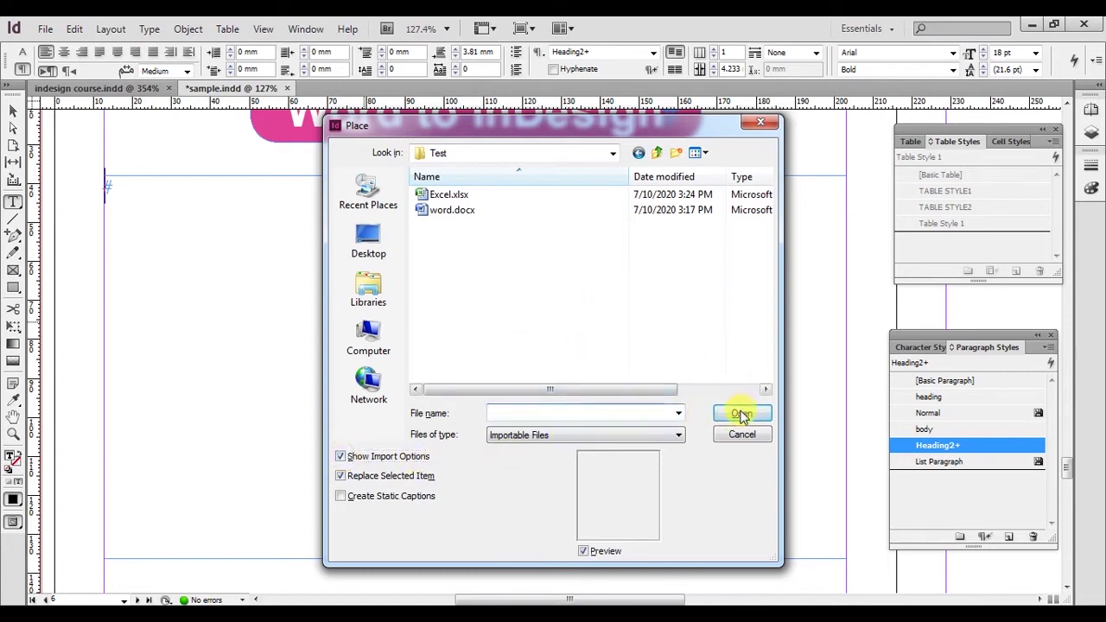
left_click(464, 213)
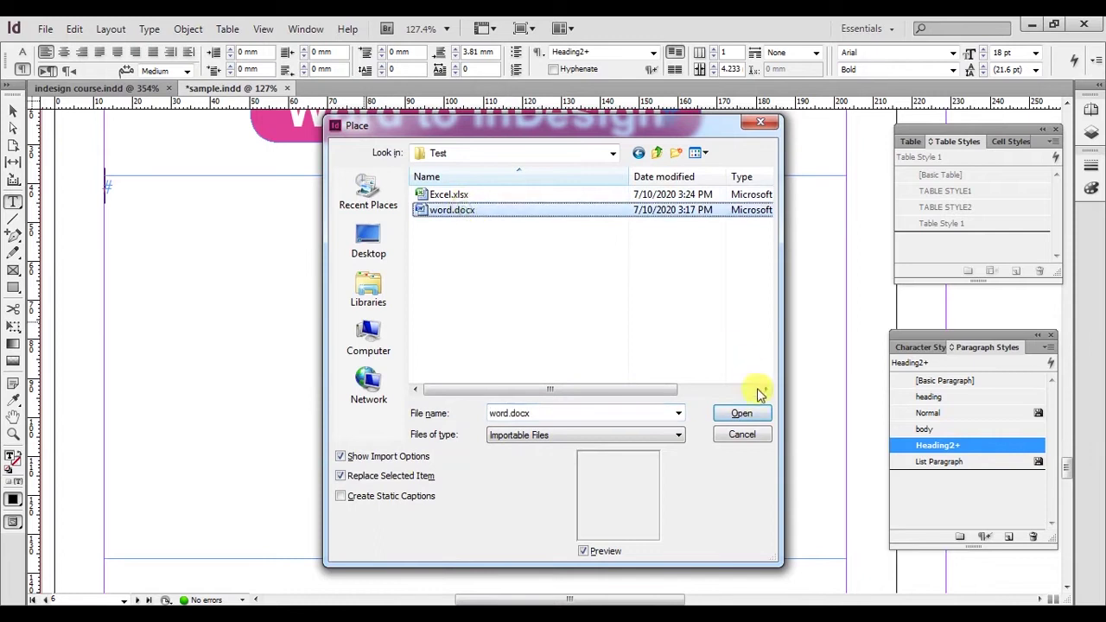
left_click(741, 414)
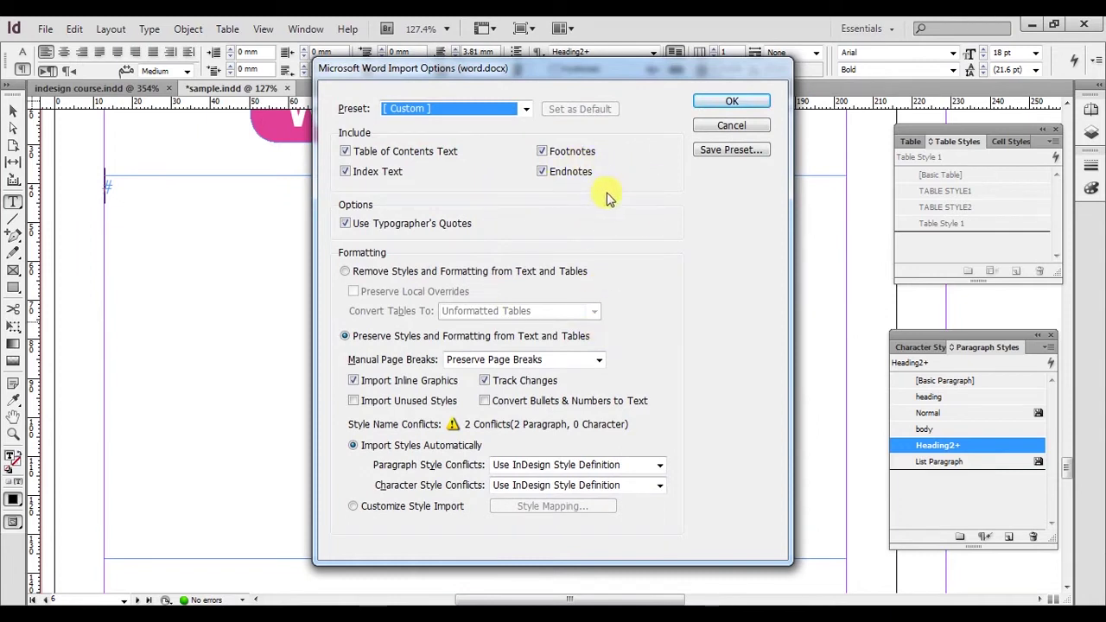
Step: Review the preset, page break and paragraph style conflict choices, and import the document with its styles and formatting preserved
left_click(526, 110)
left_click(527, 110)
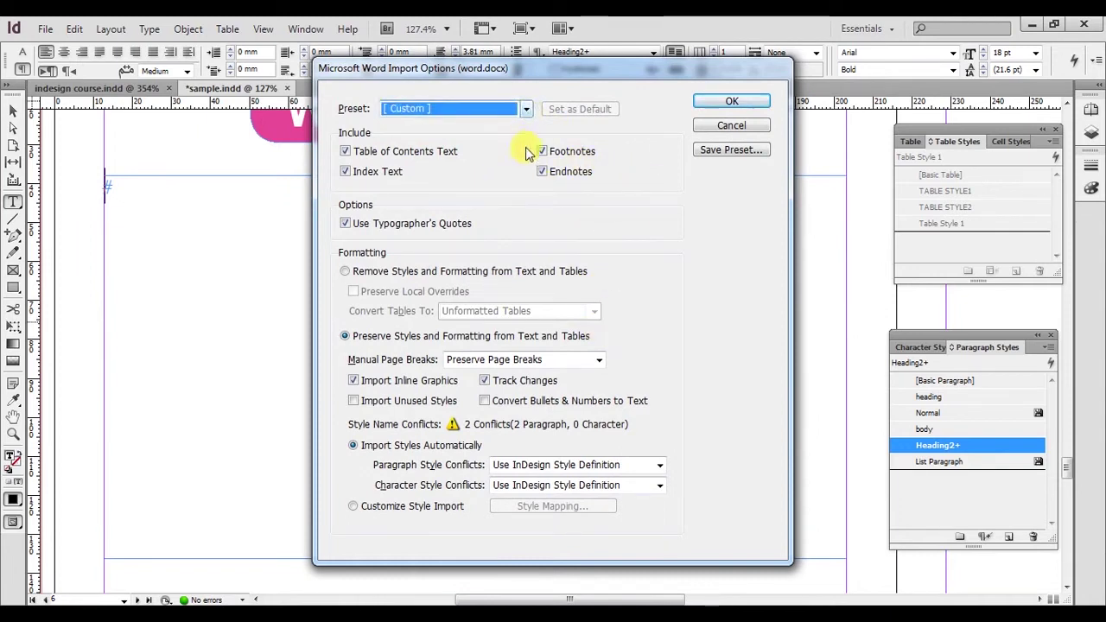
left_click(599, 360)
left_click(599, 360)
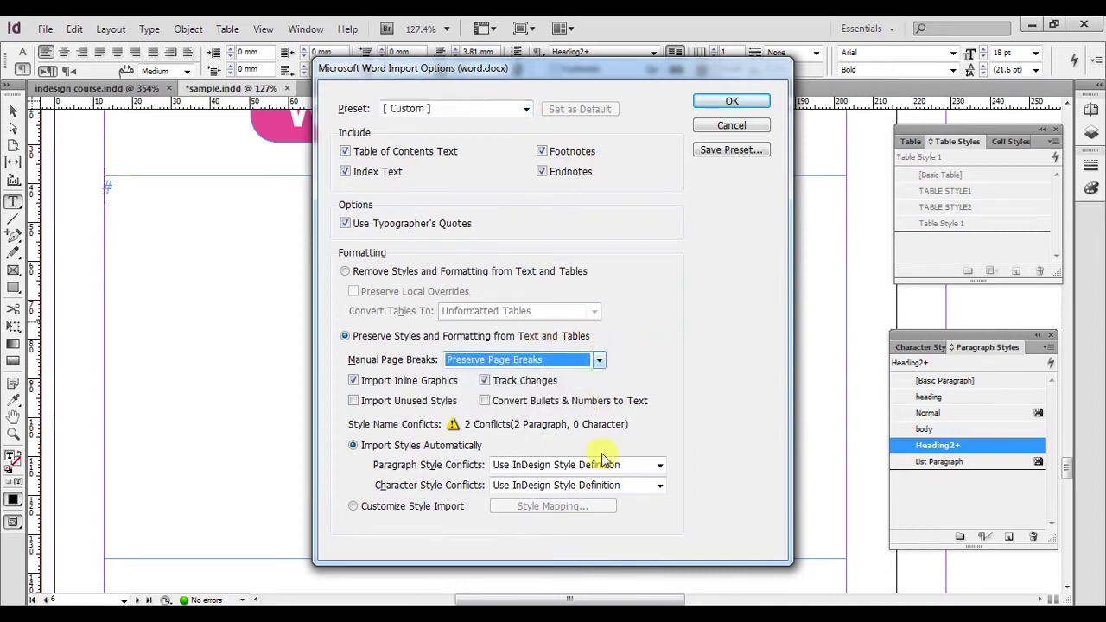
left_click(659, 465)
left_click(660, 459)
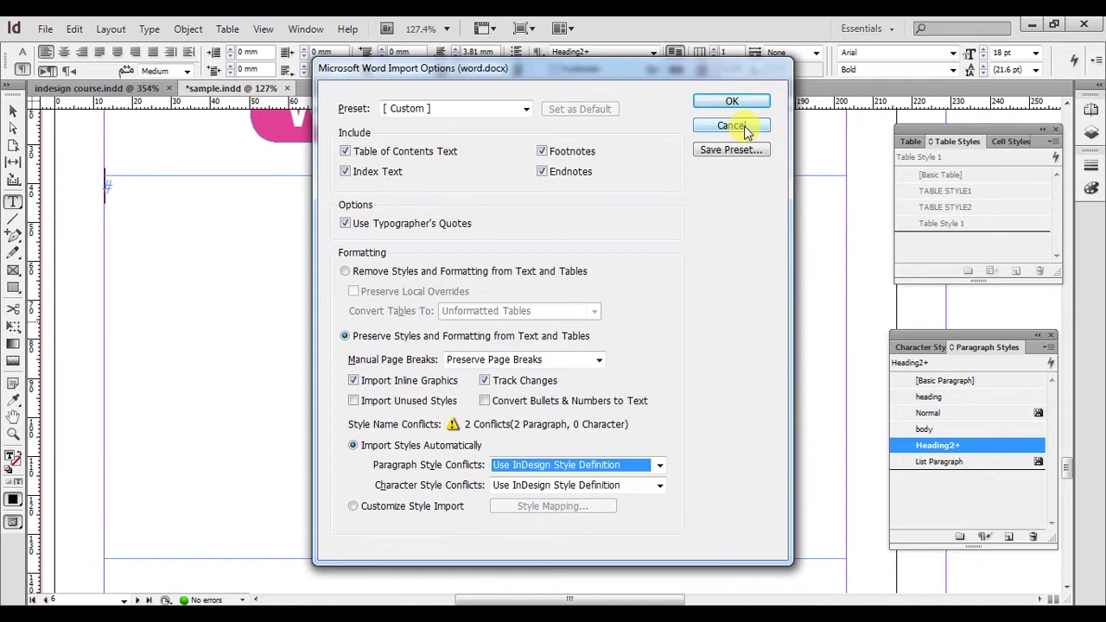
left_click(732, 102)
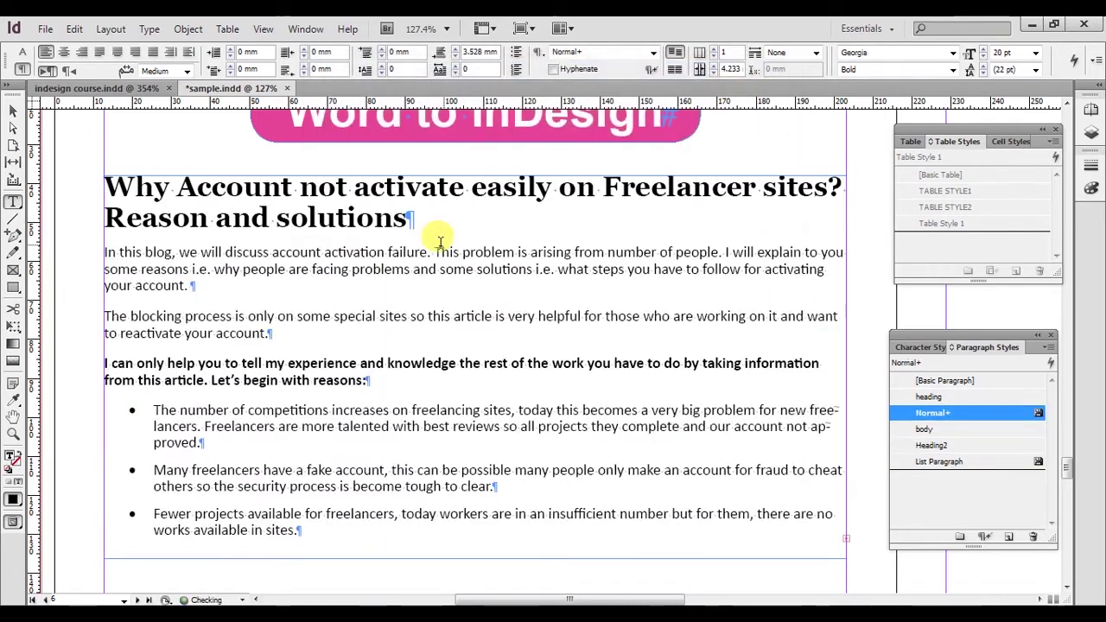
Step: Extend the article's text frame down to the bottom margin of page 6, making it about 222 mm high
left_click(13, 115)
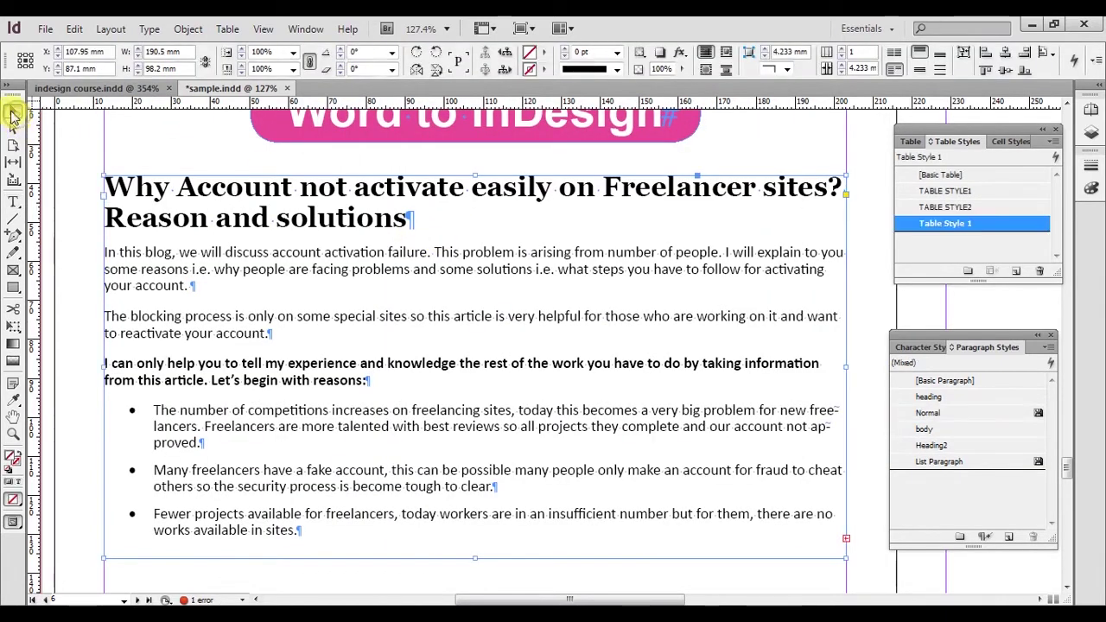
key("ctrl+minus")
key("ctrl+minus")
left_click_drag(509, 319, 351, 247)
left_click(124, 246)
scroll(376, 291, "down", 1)
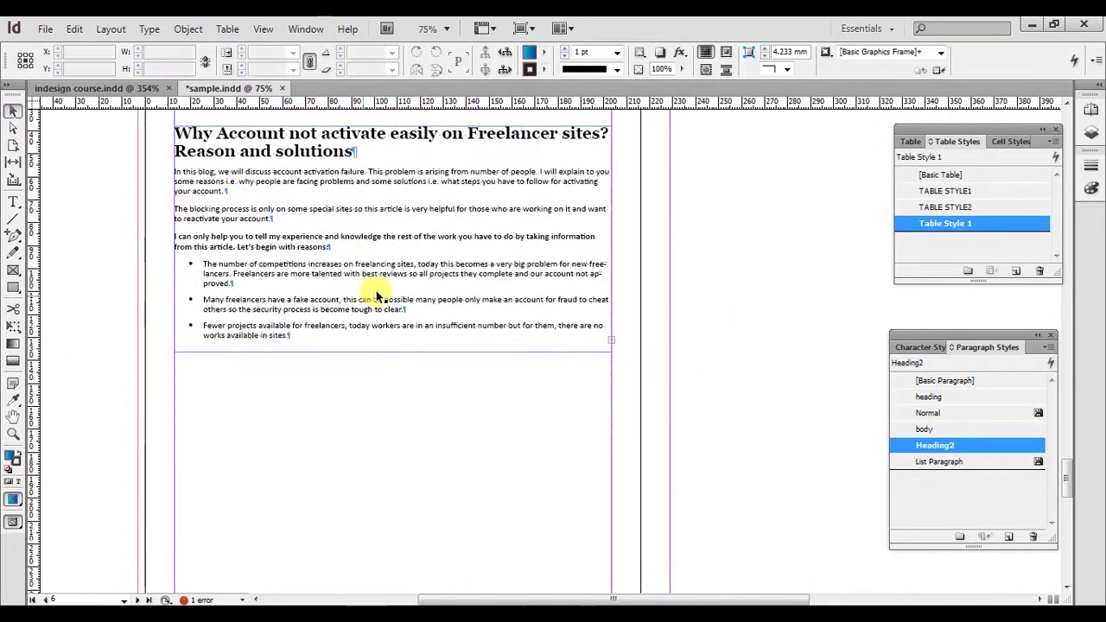
left_click(409, 349)
left_click_drag(396, 354, 365, 481)
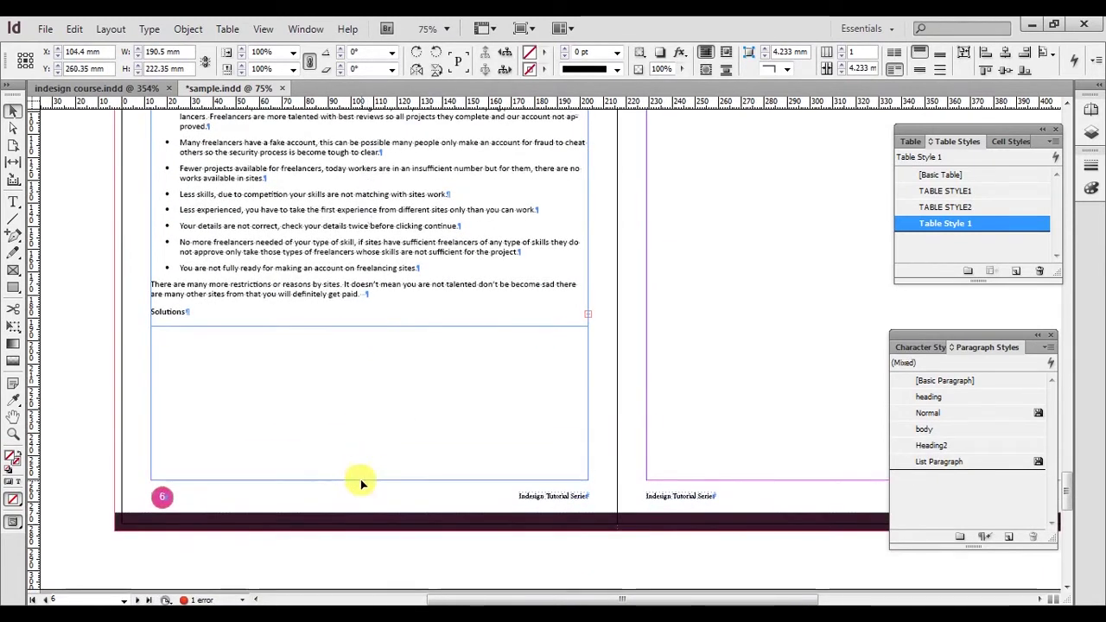
Step: Flow the overset article text from page 6 onto page 7, starting at that page's upper margin corner
scroll(545, 535, "up", 2)
scroll(595, 550, "up", 5)
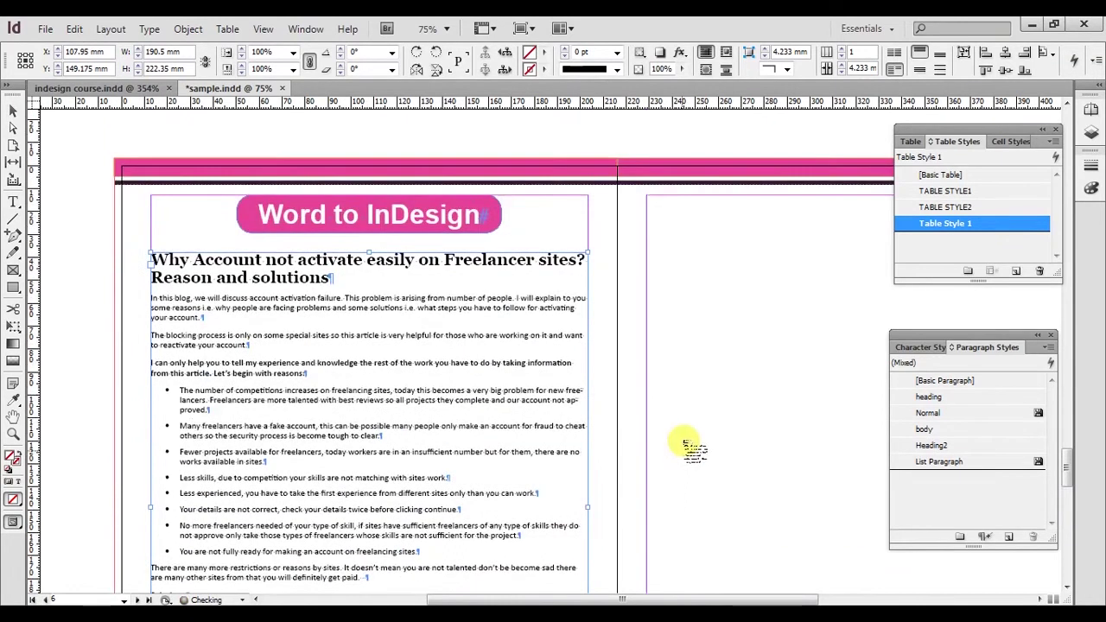
left_click(639, 187)
Step: Examine the imported article's heading, opening paragraphs and bullet formatting on page 6
key("z")
left_click_drag(90, 361, 609, 490)
key("h")
left_click_drag(435, 294, 389, 454)
left_click_drag(391, 332, 374, 391)
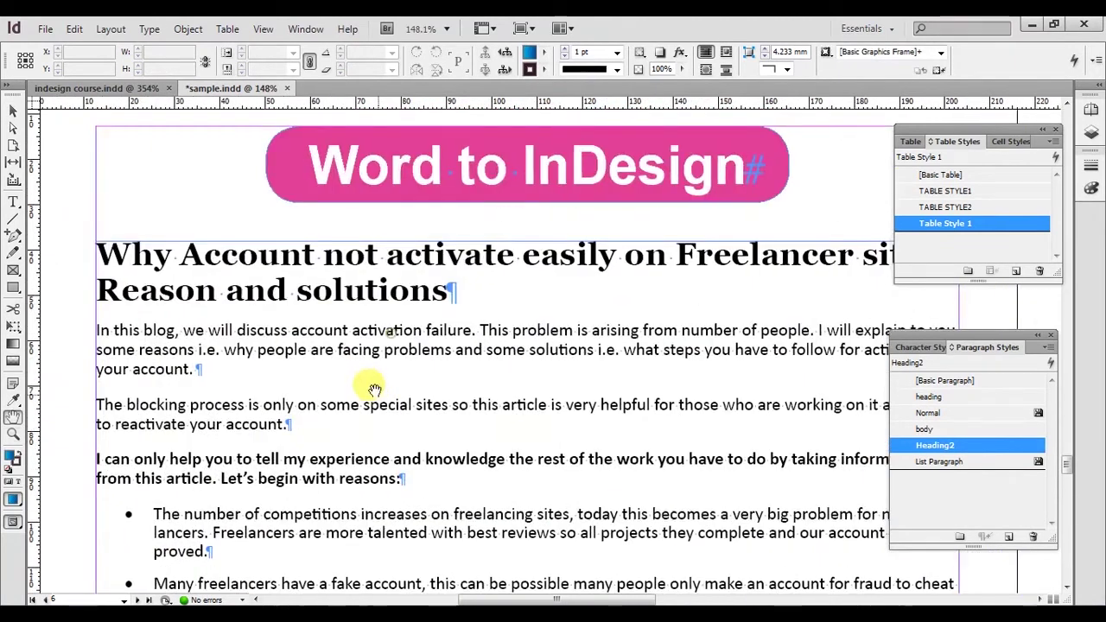
left_click_drag(445, 364, 398, 351)
left_click(14, 201)
left_click_drag(229, 266, 385, 499)
left_click(293, 319)
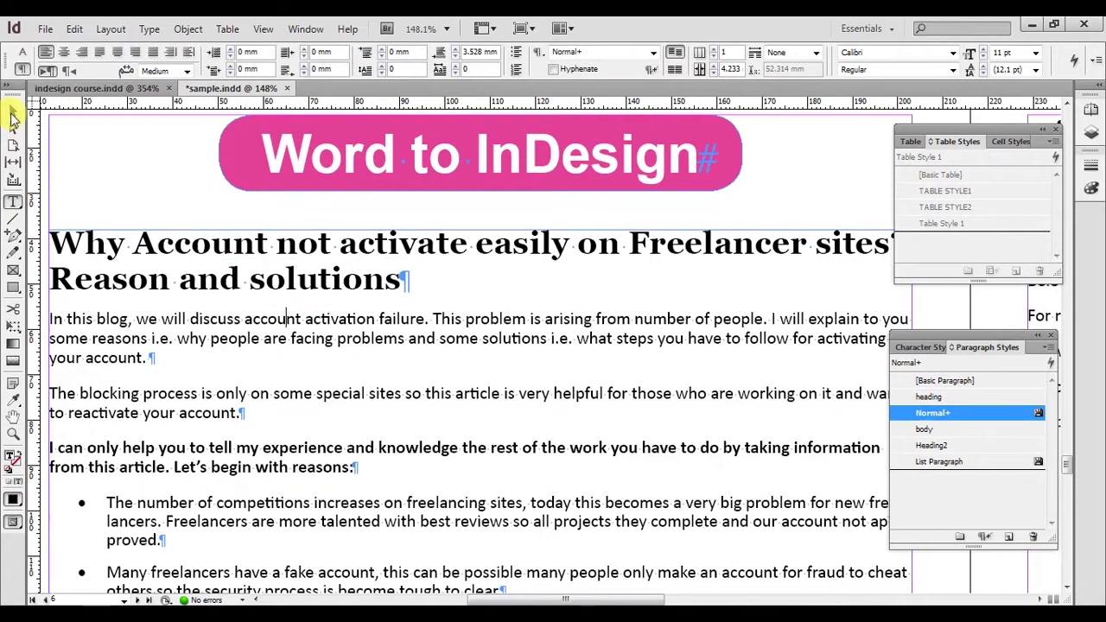
Step: Apply the Heading2 paragraph style to the article's main heading on page 6
left_click(13, 114)
left_click(313, 265)
scroll(358, 316, "left", 1)
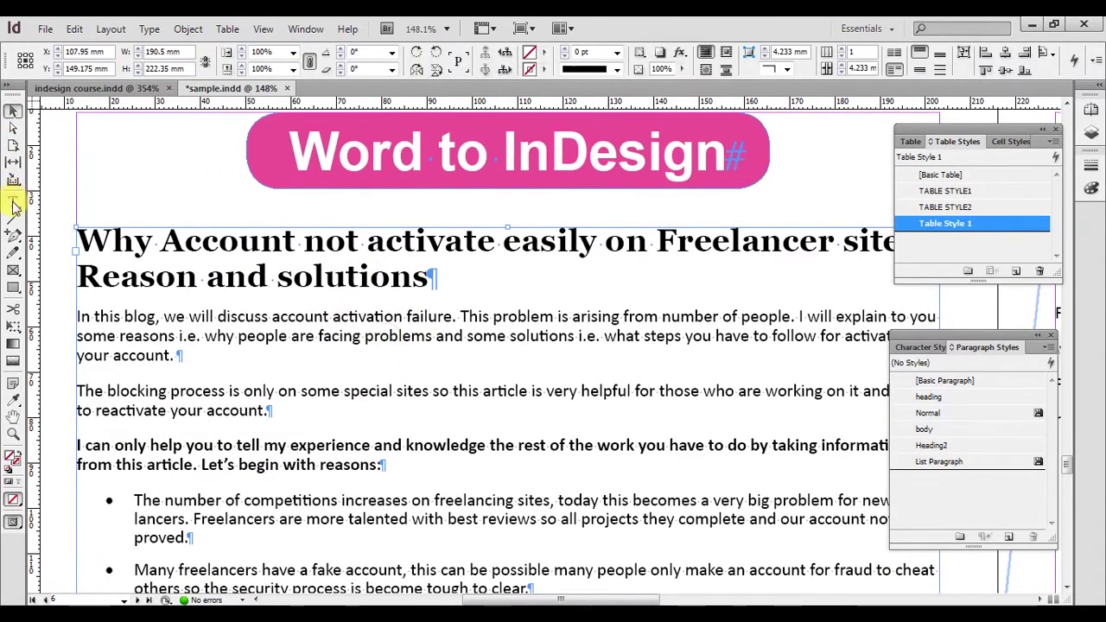
left_click(13, 204)
left_click(326, 275)
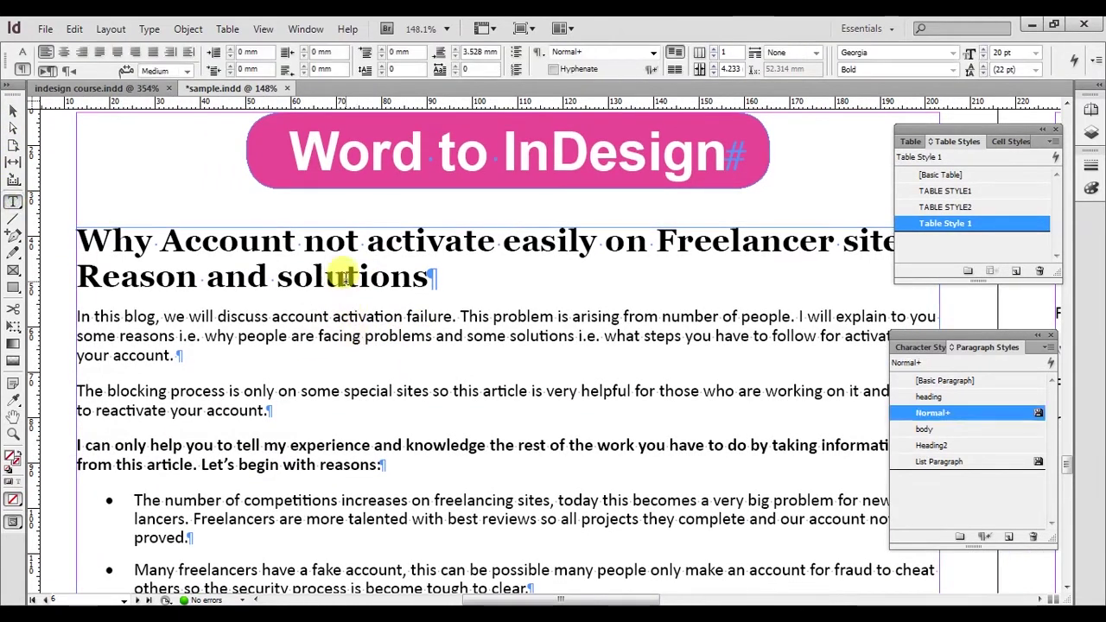
left_click(940, 446)
Step: Try the body paragraph style on the article's opening paragraphs, and undo it
left_click_drag(467, 335, 386, 464)
left_click(962, 430)
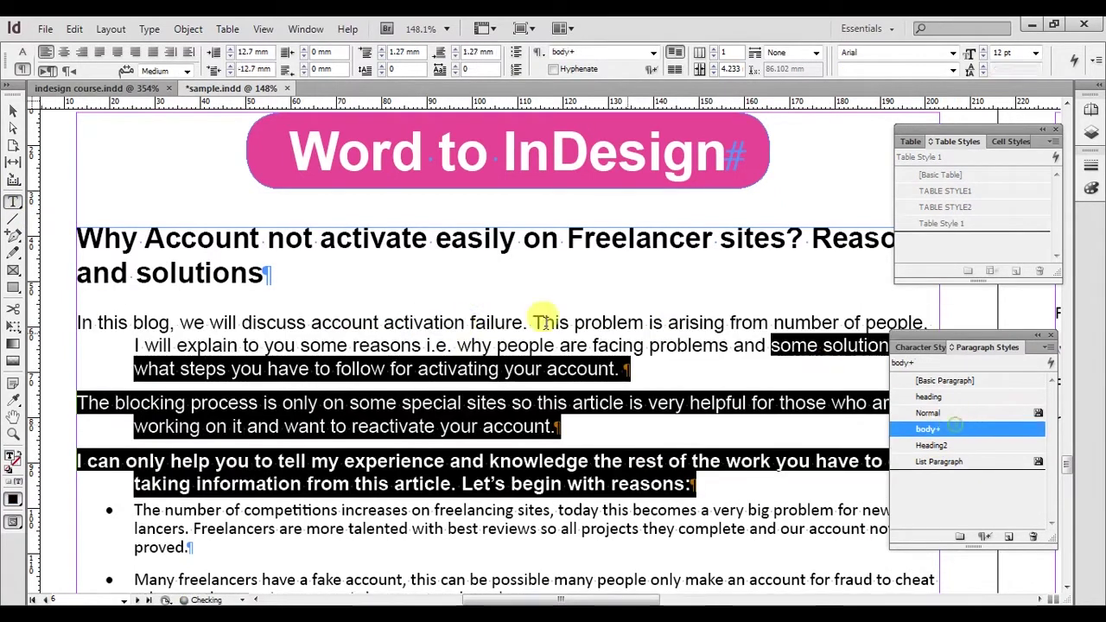
left_click(446, 340)
key("ctrl+z")
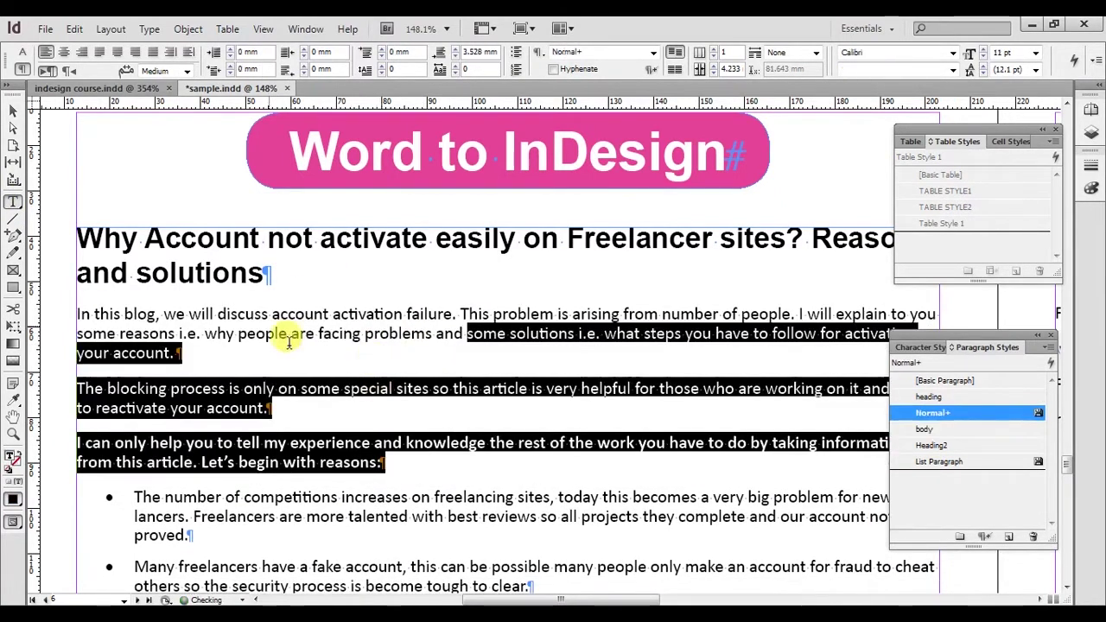
Step: Delete the imported article's linked text frames from pages 6 and 7
left_click(13, 113)
left_click(268, 231)
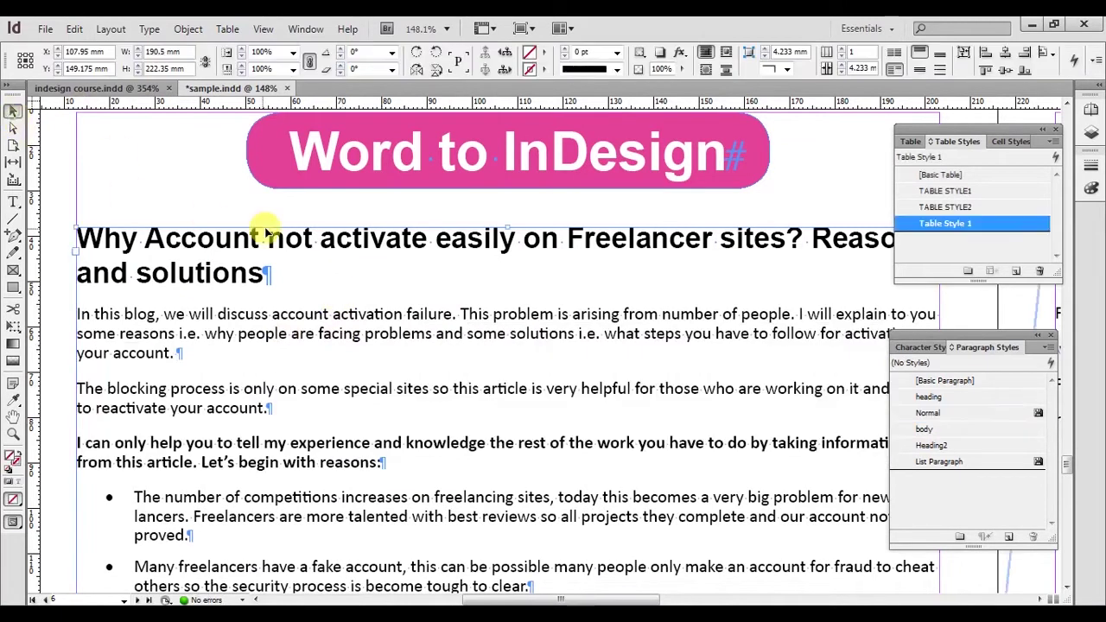
key("ctrl+0")
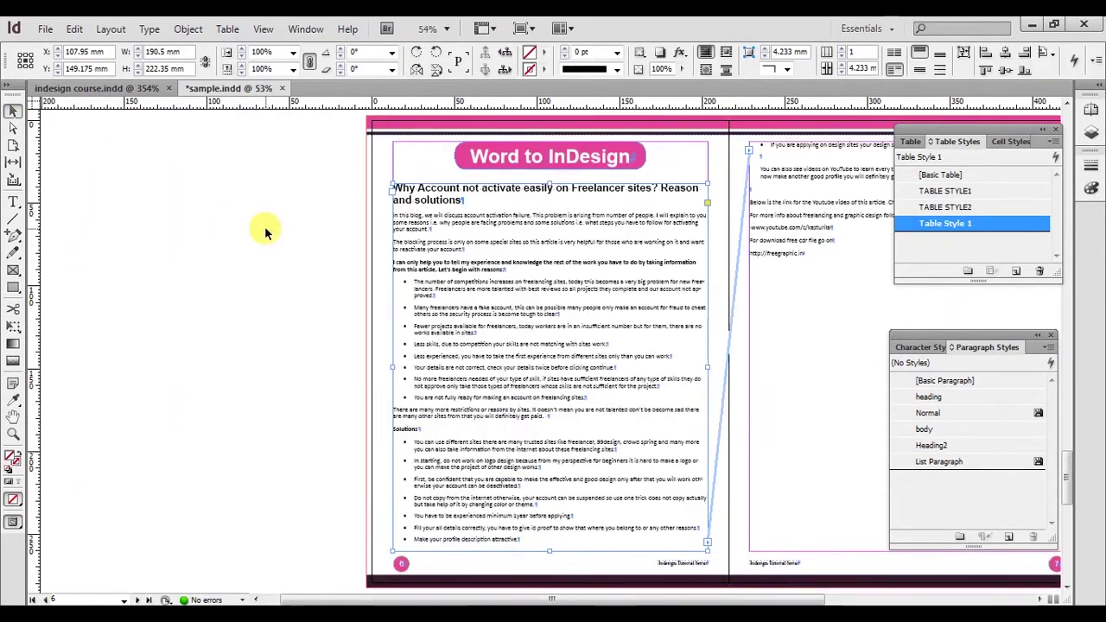
key("z")
left_click_drag(394, 178, 852, 280)
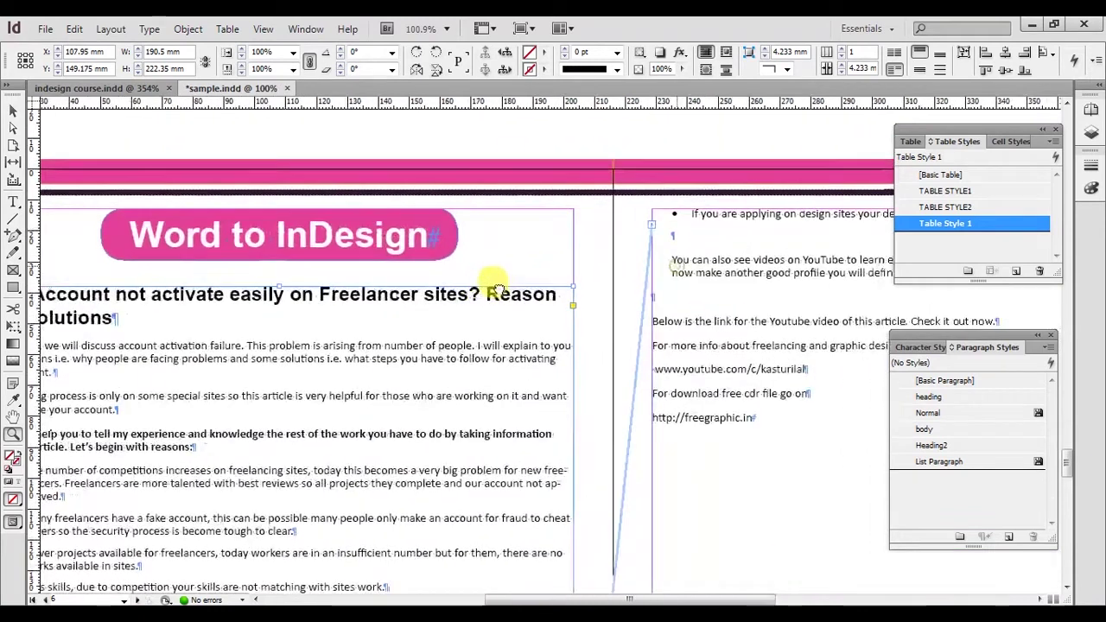
left_click_drag(500, 288, 528, 271)
left_click(13, 110)
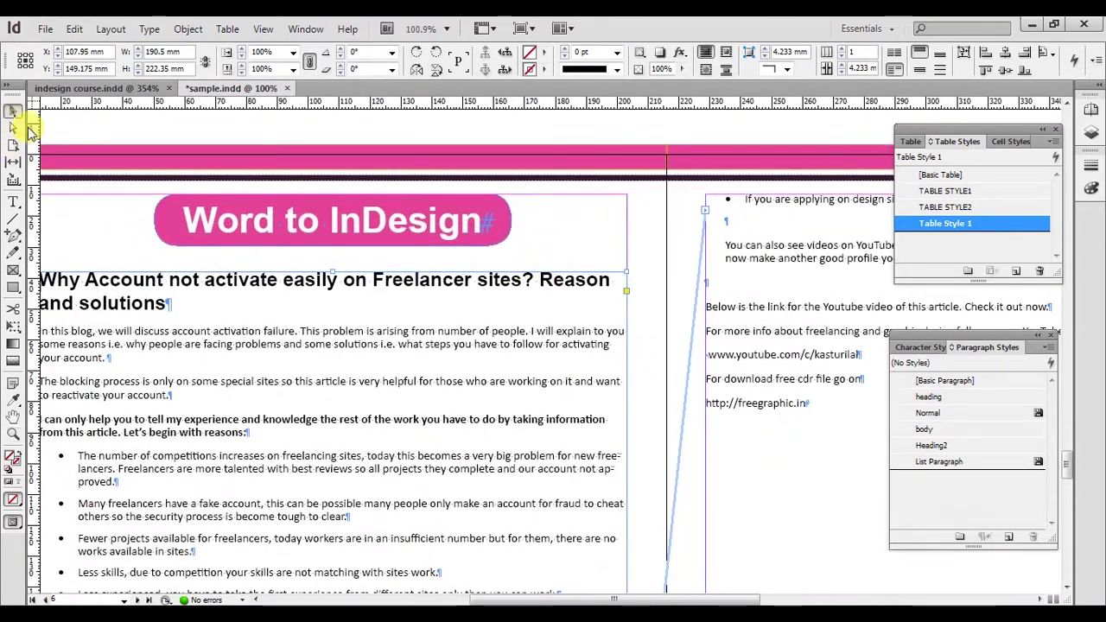
left_click_drag(741, 450, 459, 324)
key("Delete")
left_click(532, 378)
key("Delete")
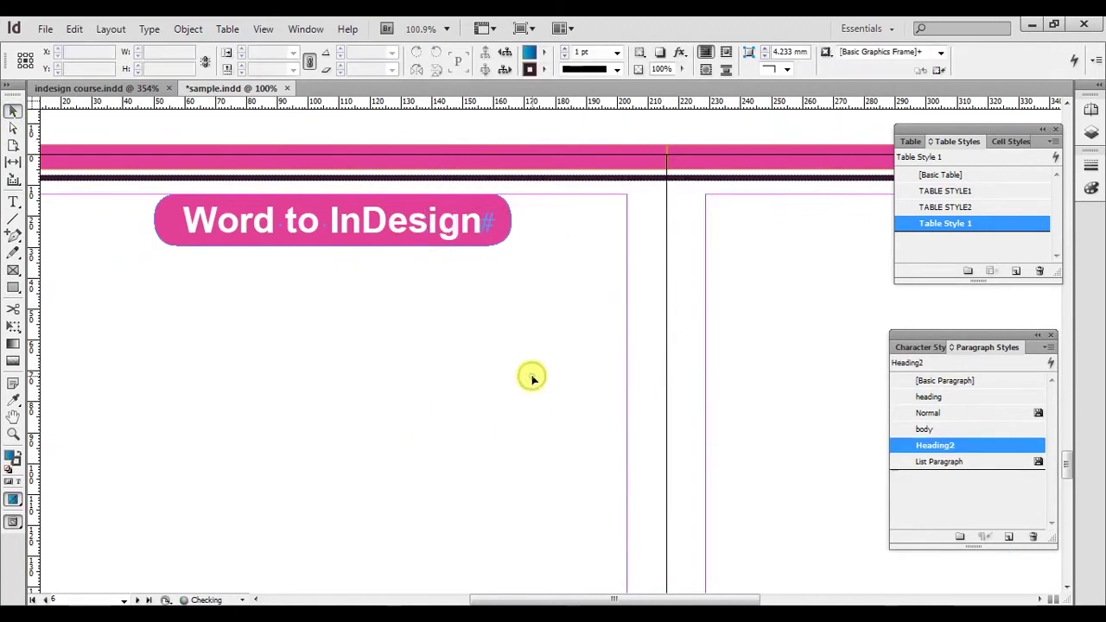
Step: Switch to Microsoft Word, open word.docx and copy its entire text
left_click_drag(405, 382, 516, 387)
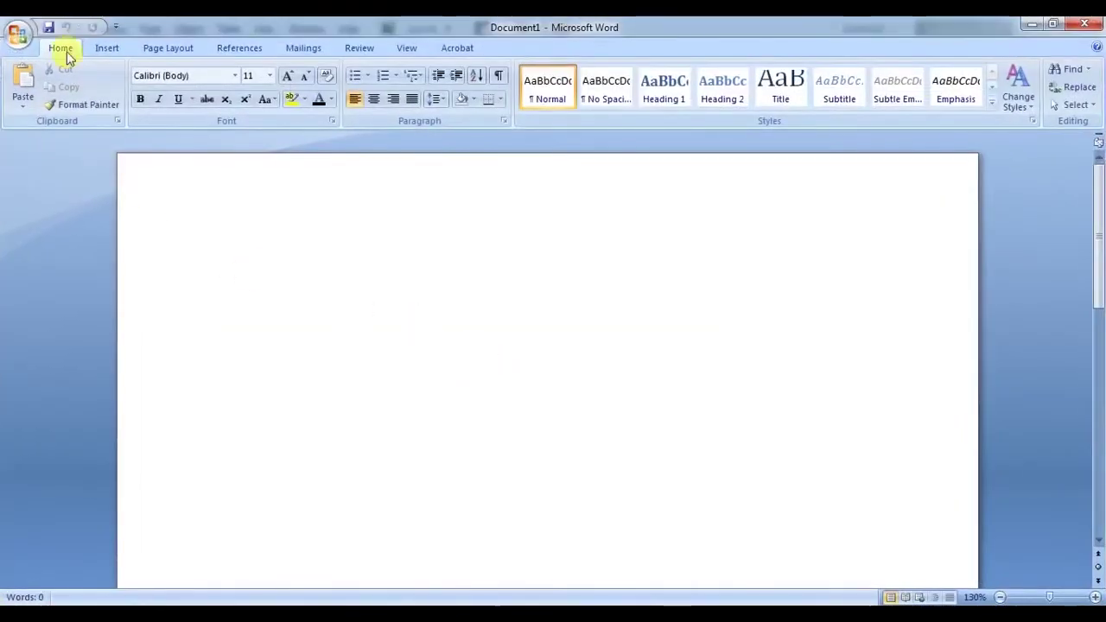
left_click(17, 35)
left_click(129, 81)
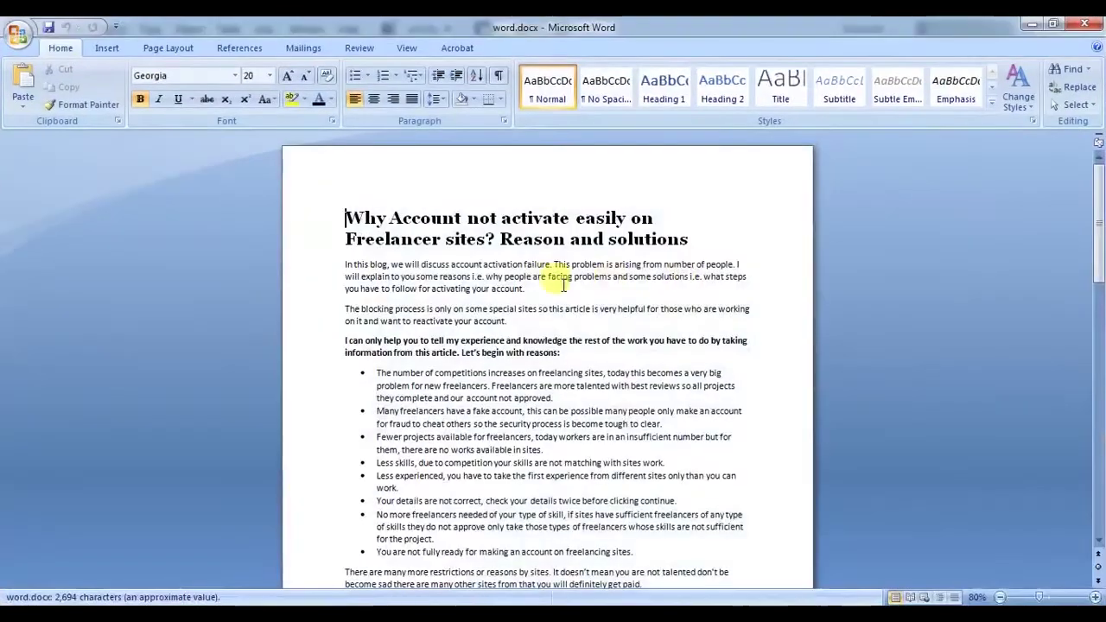
key("ctrl+a")
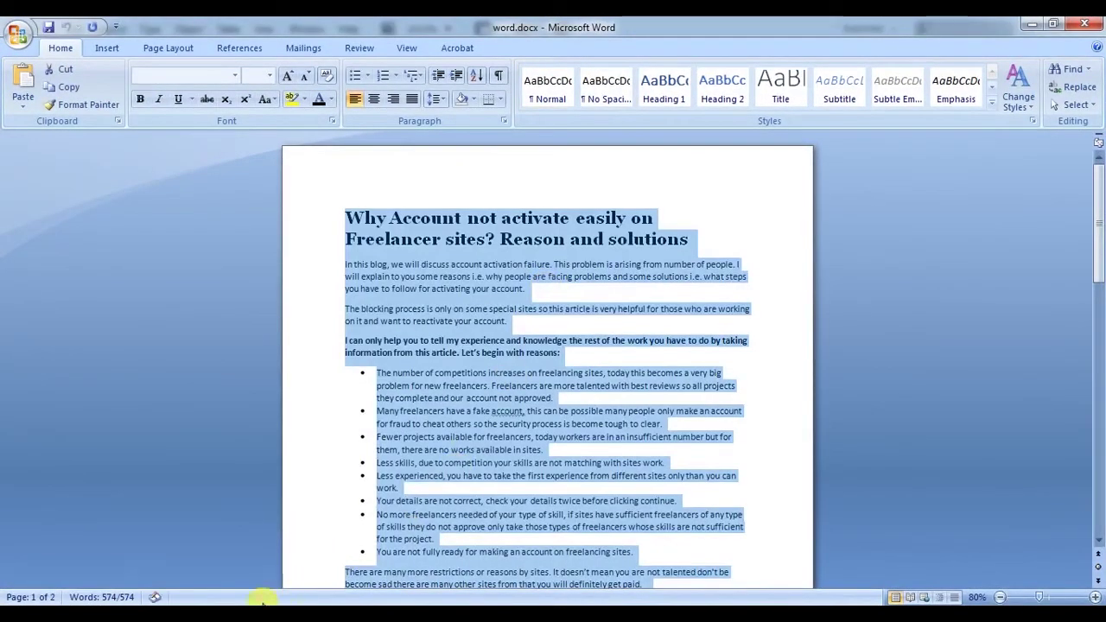
Step: Return to InDesign, draw a text frame about 190.5 by 59 mm below the page 6 title, and paste the copied article into it
key("alt+Tab")
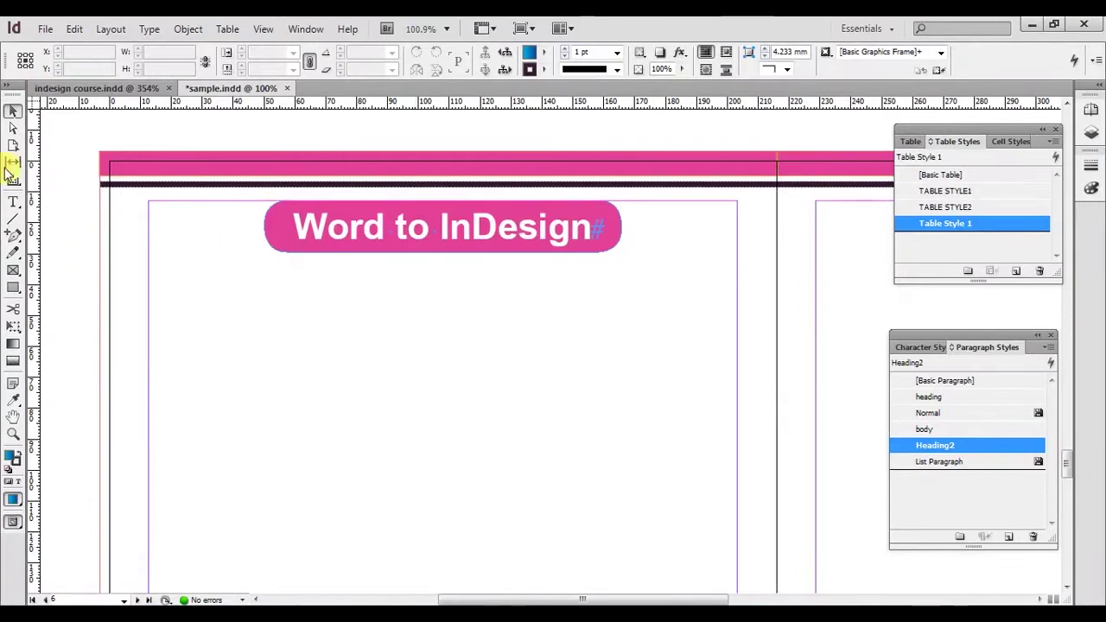
left_click(19, 204)
left_click_drag(149, 309, 737, 493)
key("ctrl+v")
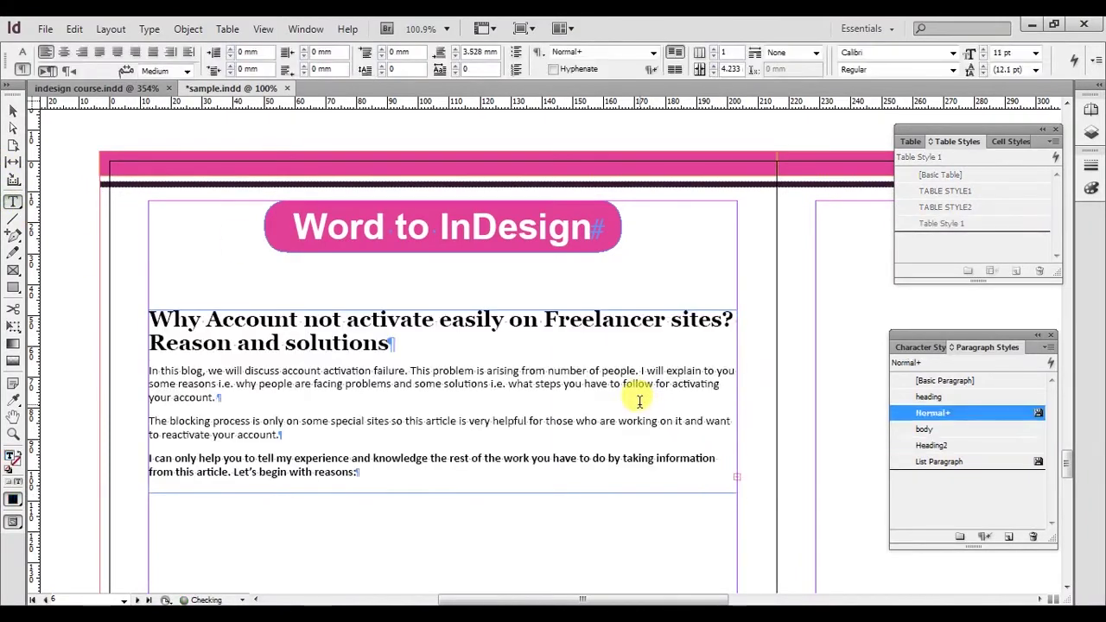
Step: Extend the pasted article's text frame downward on page 6 to about 164 mm high
left_click(13, 111)
scroll(259, 303, "down", 2)
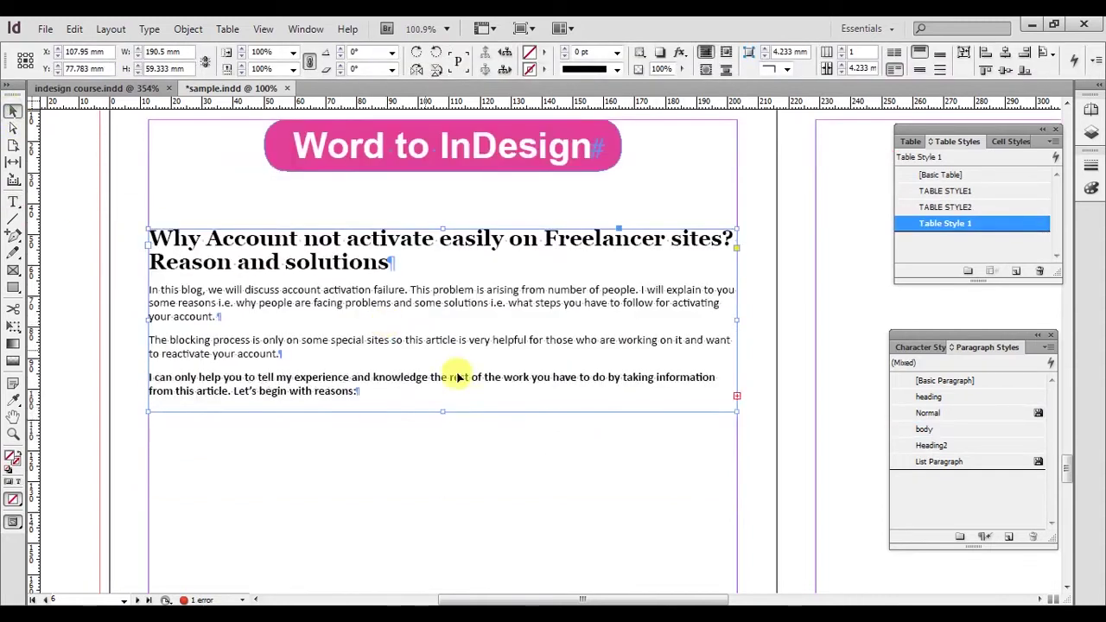
left_click_drag(443, 412, 441, 531)
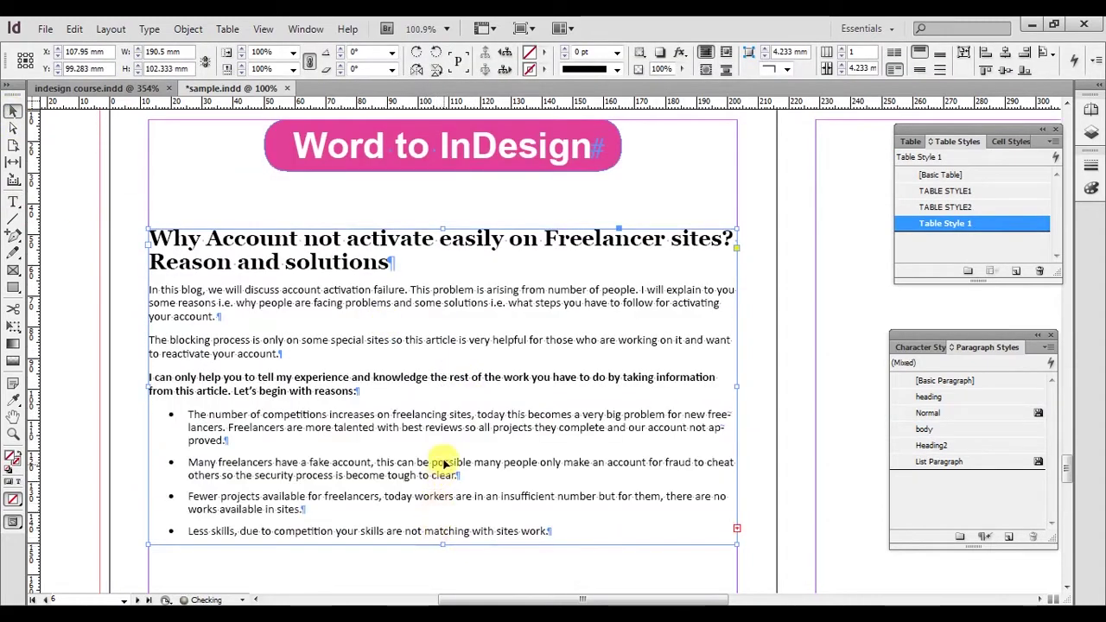
scroll(440, 456, "down", 7)
left_click_drag(443, 302, 444, 484)
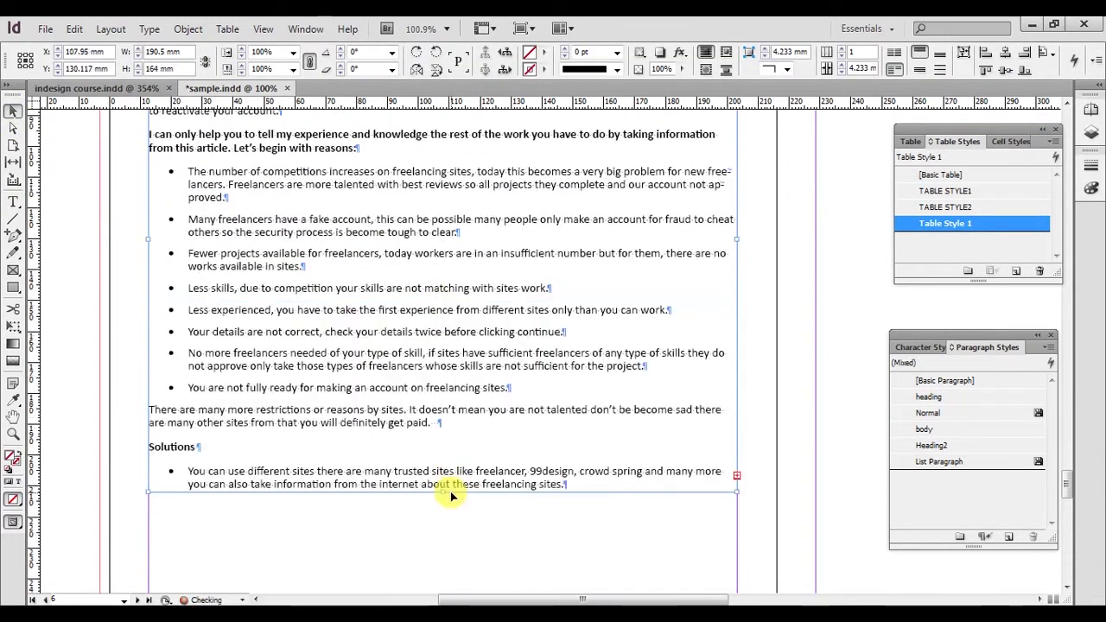
scroll(440, 469, "up", 6)
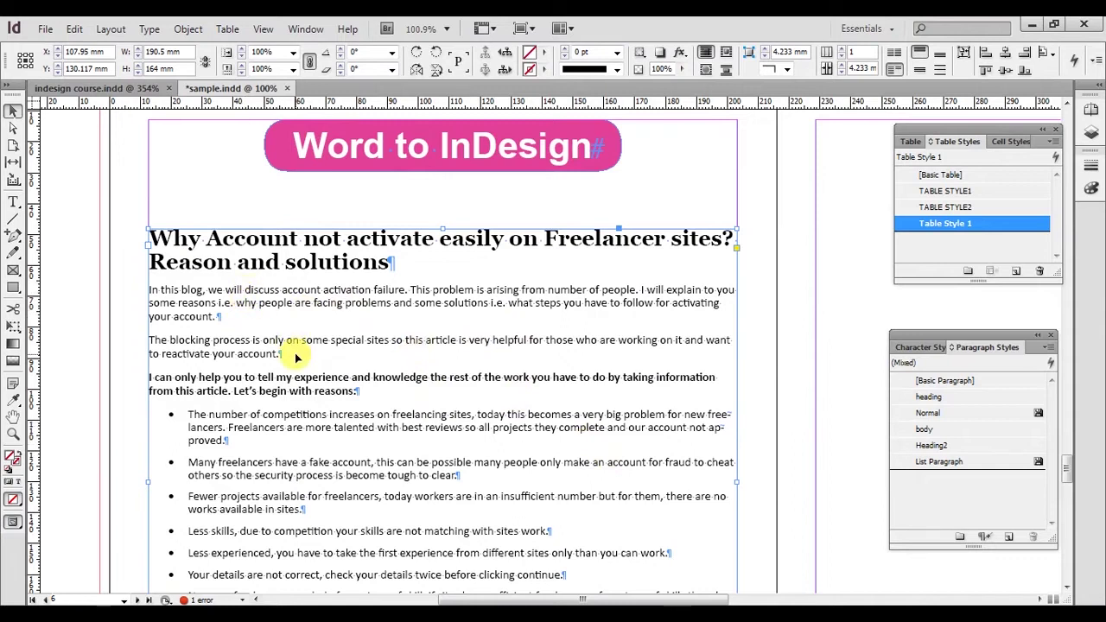
Step: Move the pasted article's text frame about 2 mm down on page 6 and deselect it
left_click(197, 213)
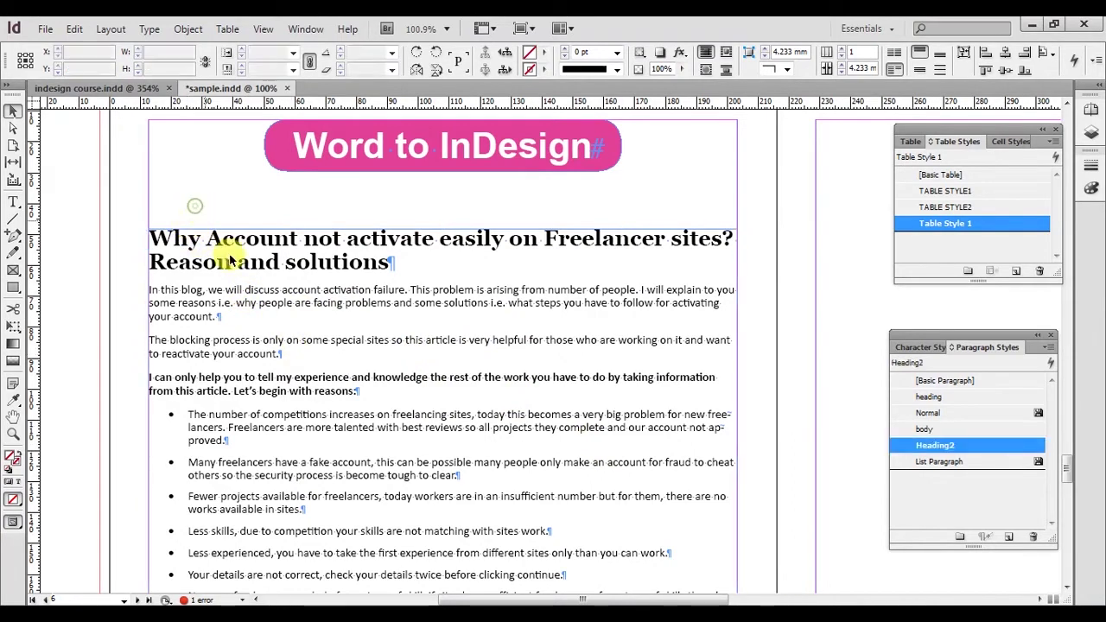
left_click(245, 274)
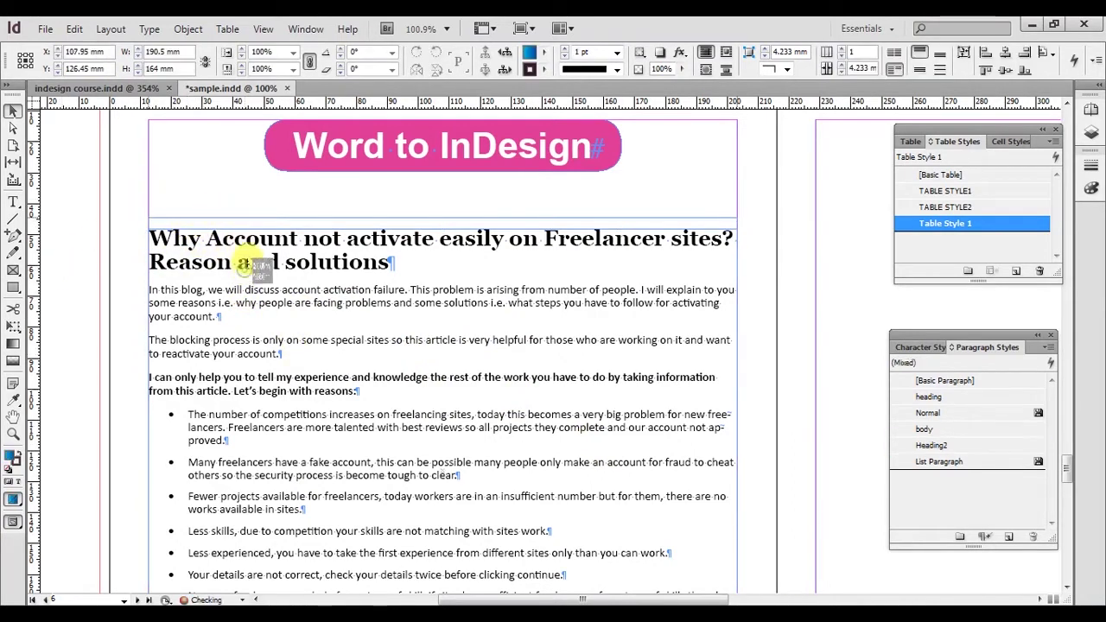
left_click_drag(245, 274, 246, 280)
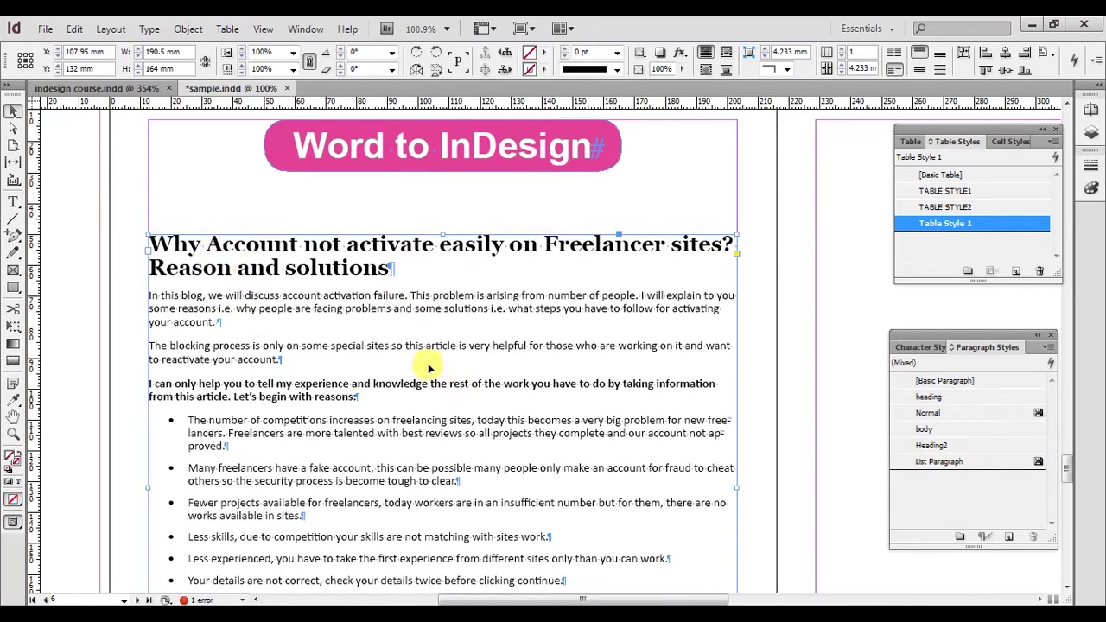
left_click(210, 207)
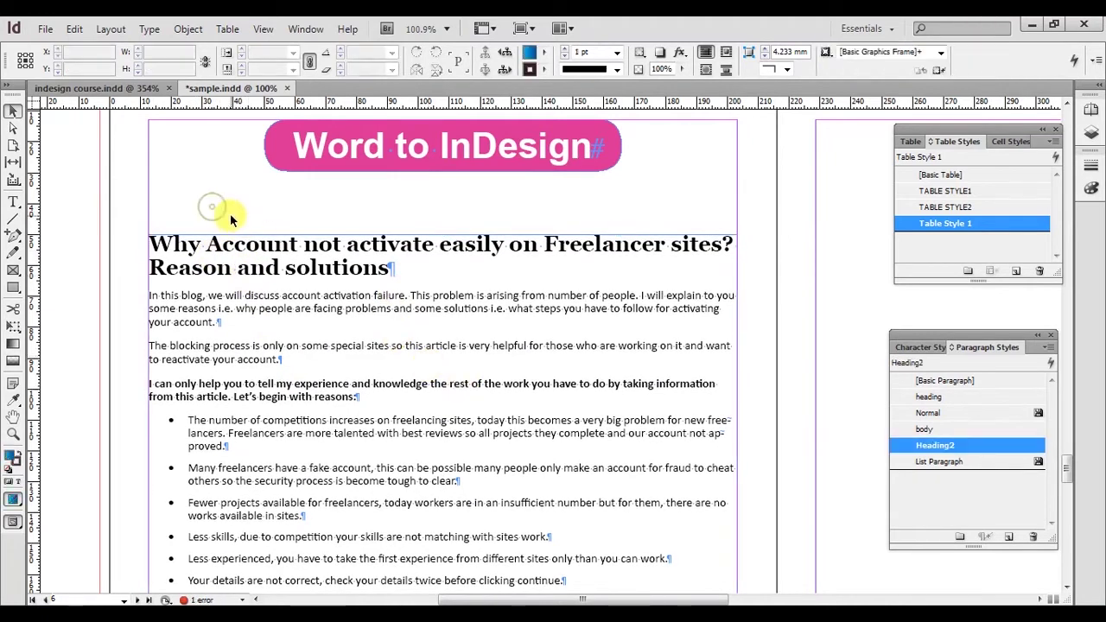
left_click(75, 30)
mouse_move(346, 581)
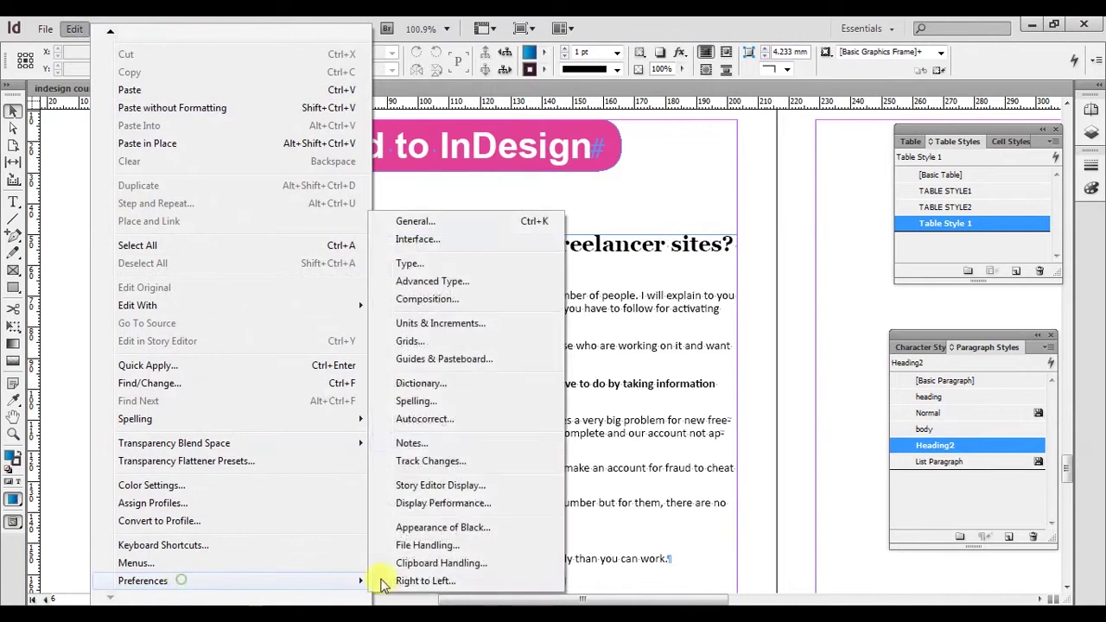
left_click(420, 222)
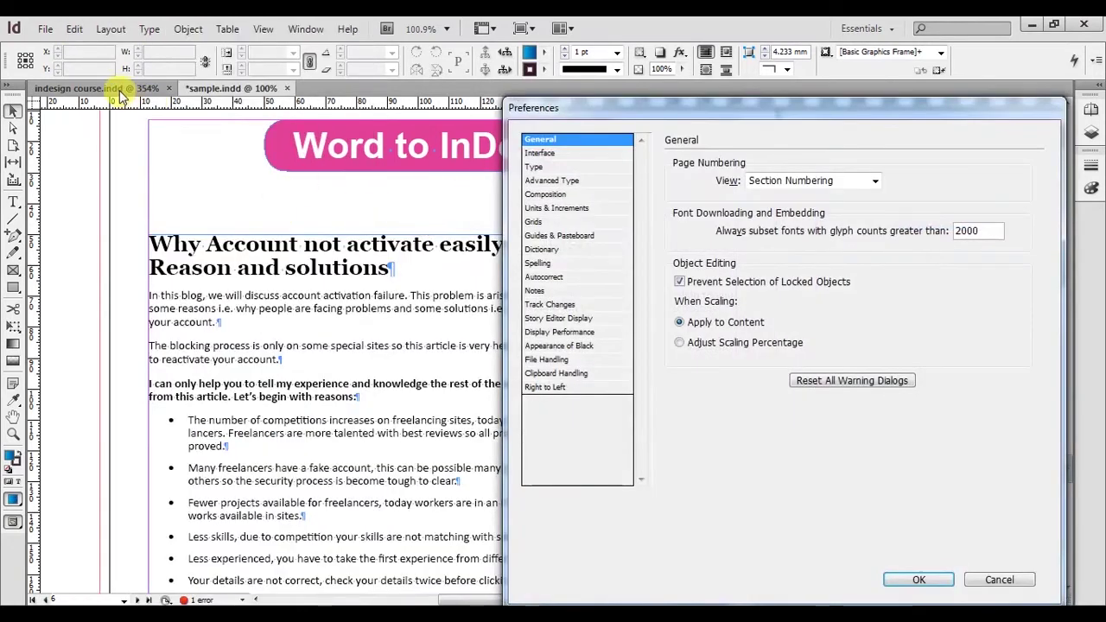
key("Escape")
Step: Set the Clipboard Handling preference for pasting text and tables from other applications to Text Only
left_click(72, 29)
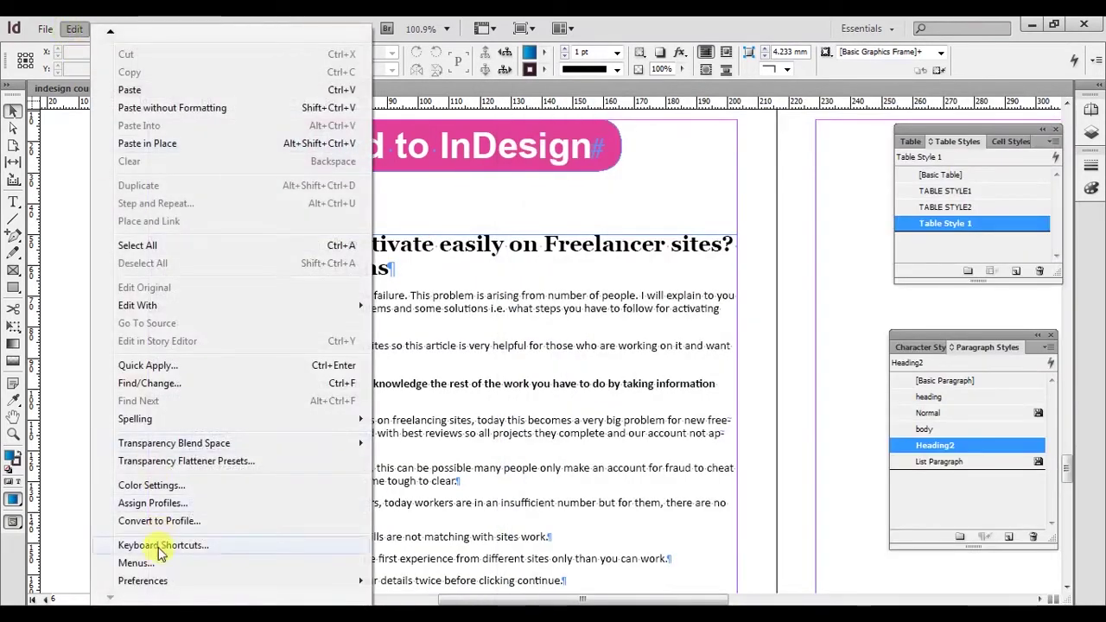
mouse_move(155, 581)
left_click(419, 219)
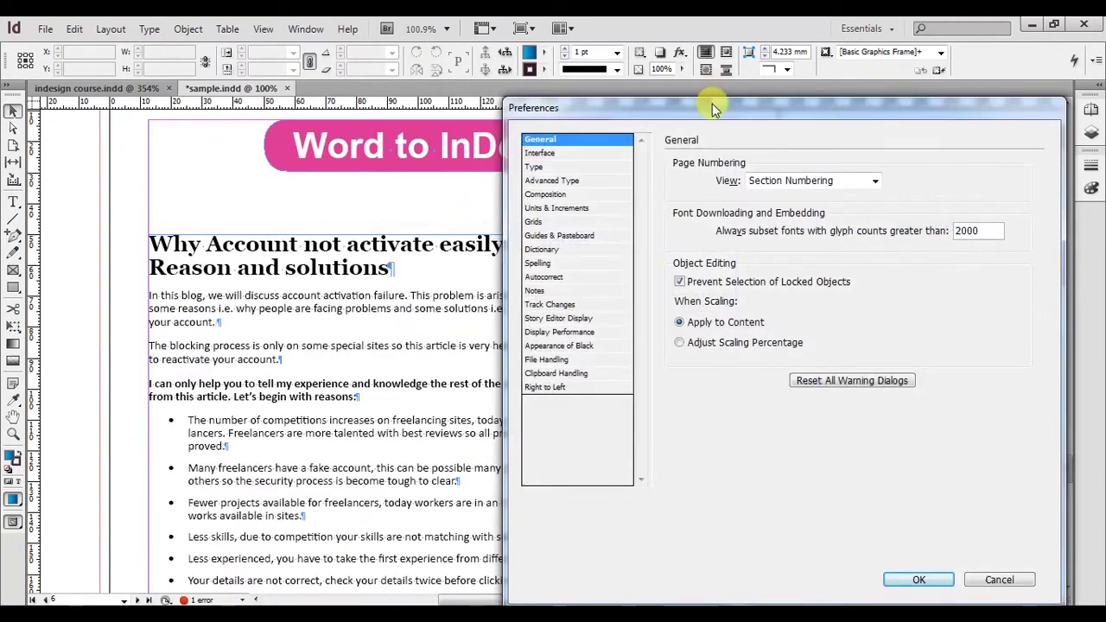
left_click_drag(711, 101, 608, 97)
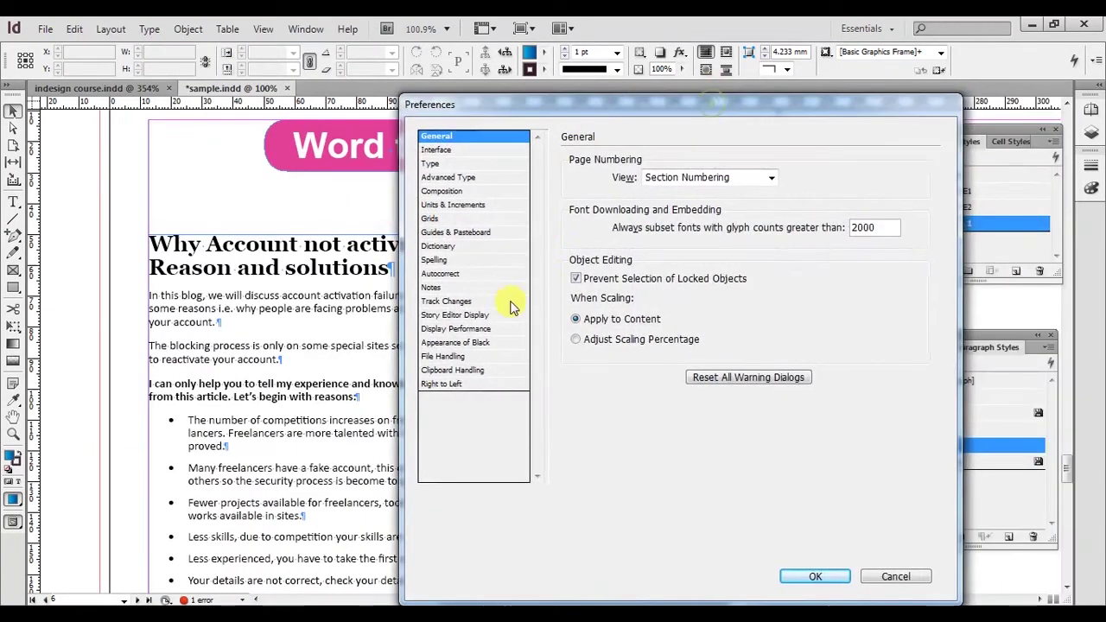
left_click(459, 369)
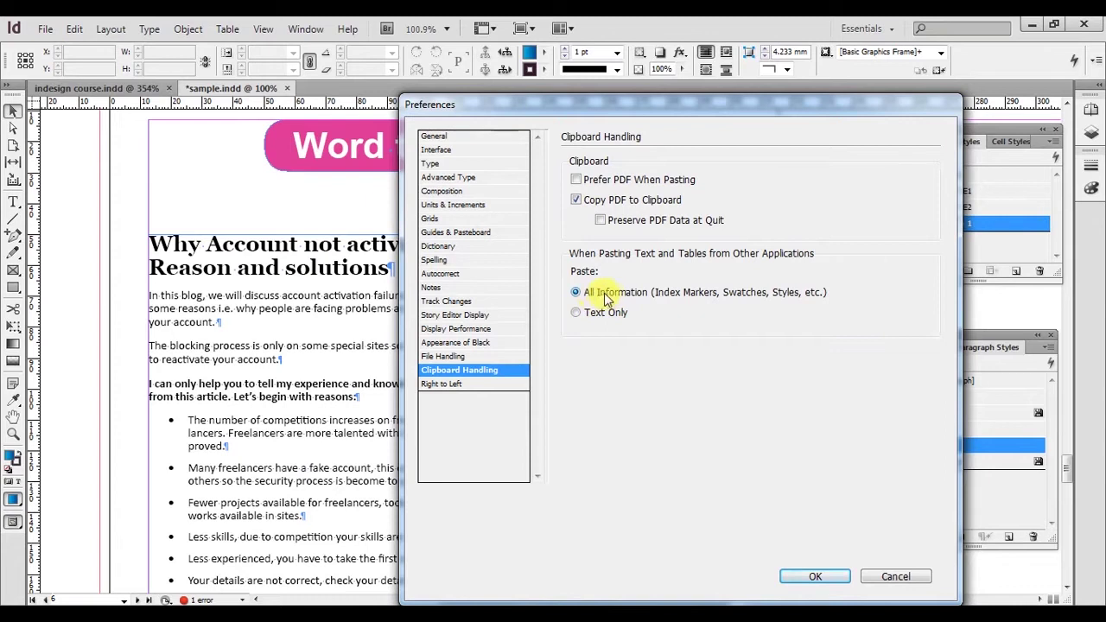
left_click(595, 318)
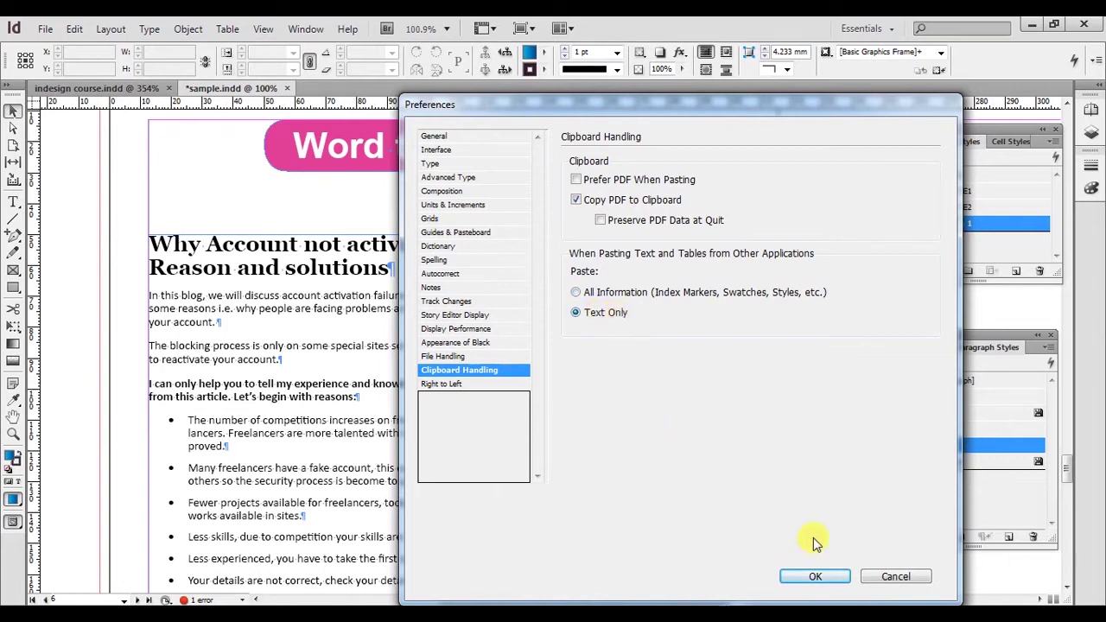
left_click(817, 576)
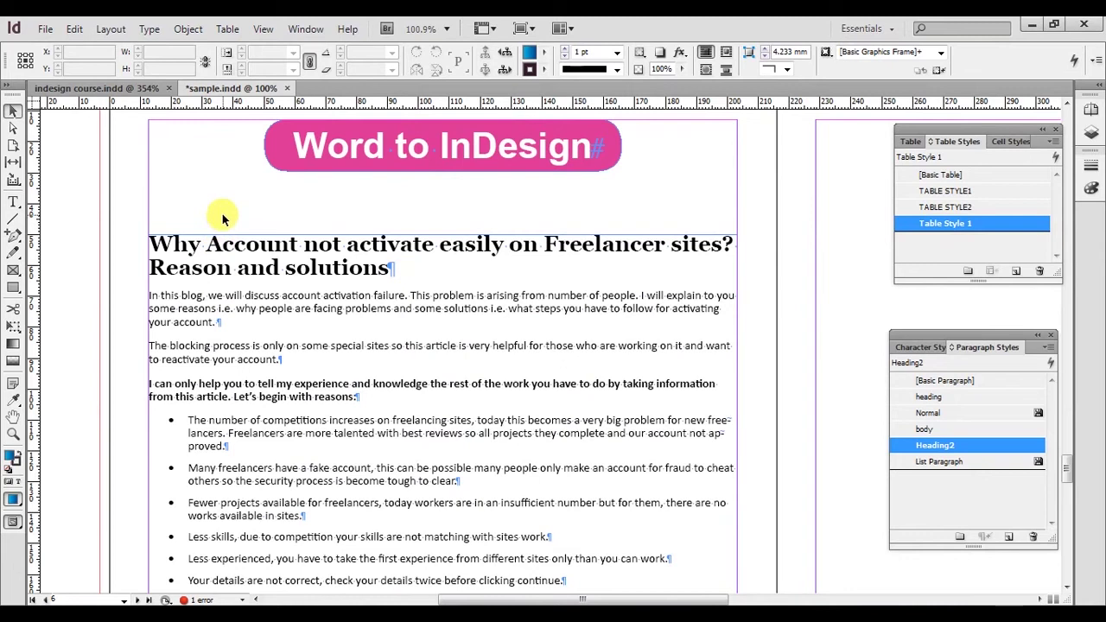
Step: Delete the pasted article's frame and draw a new text frame between the margins below the page 6 title
left_click(241, 278)
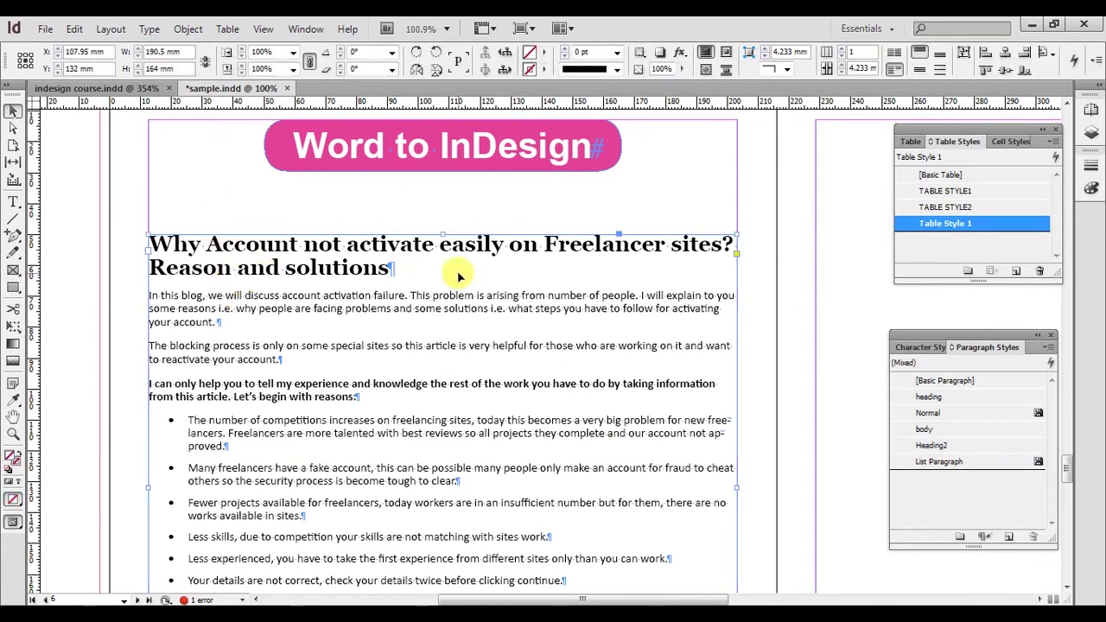
key("Delete")
left_click(13, 202)
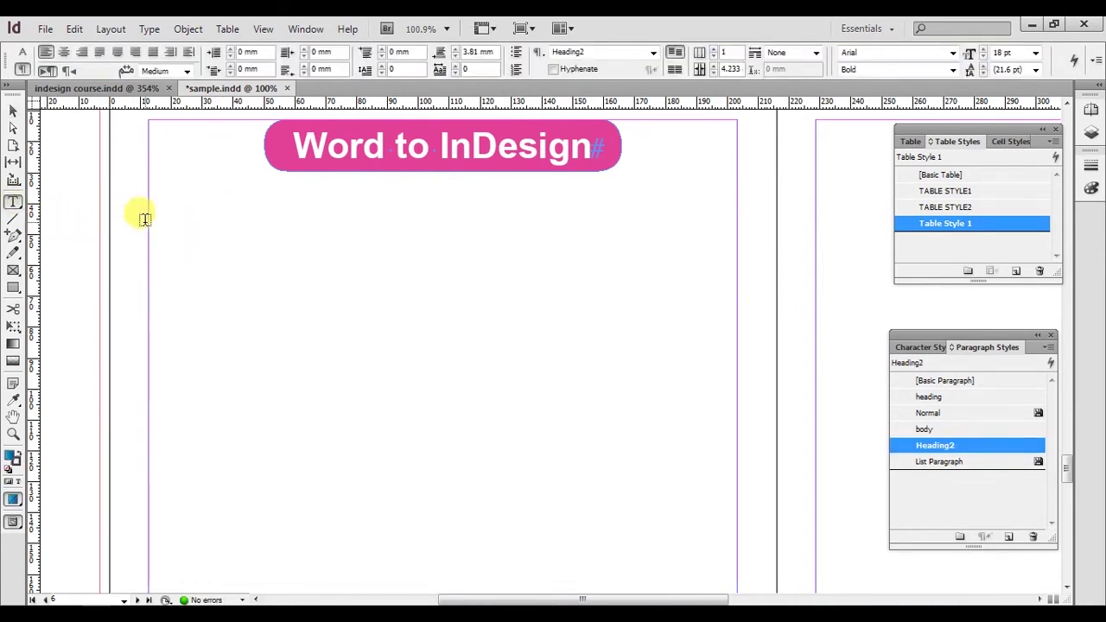
left_click_drag(150, 219, 734, 492)
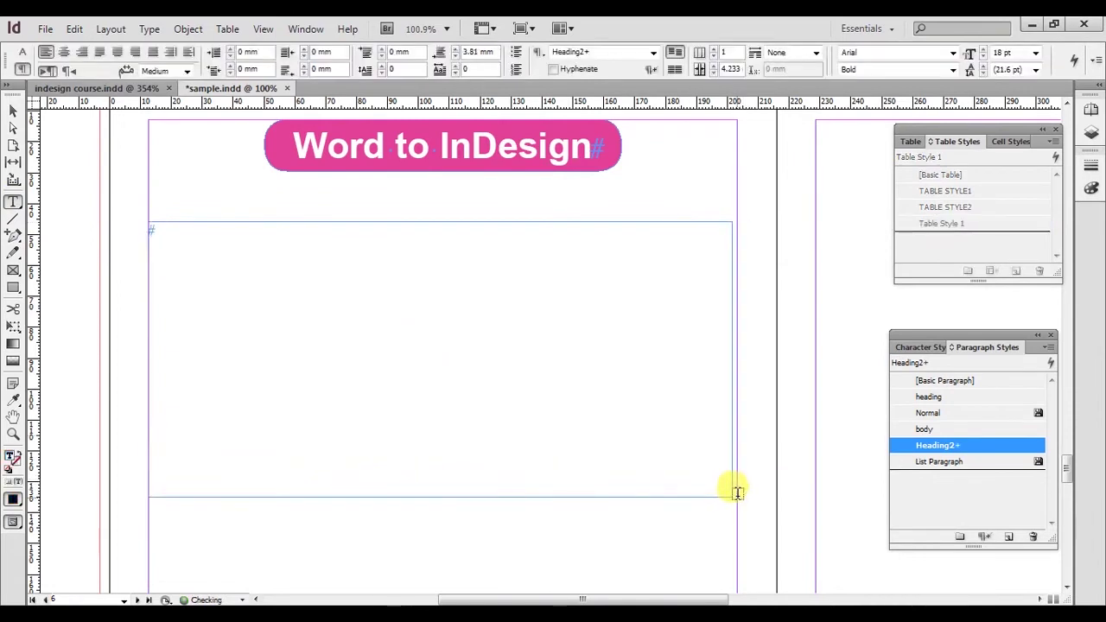
Step: Set the empty text frame's type to 12 pt with the Regular font style
left_click(1037, 57)
left_click(1012, 141)
left_click(953, 71)
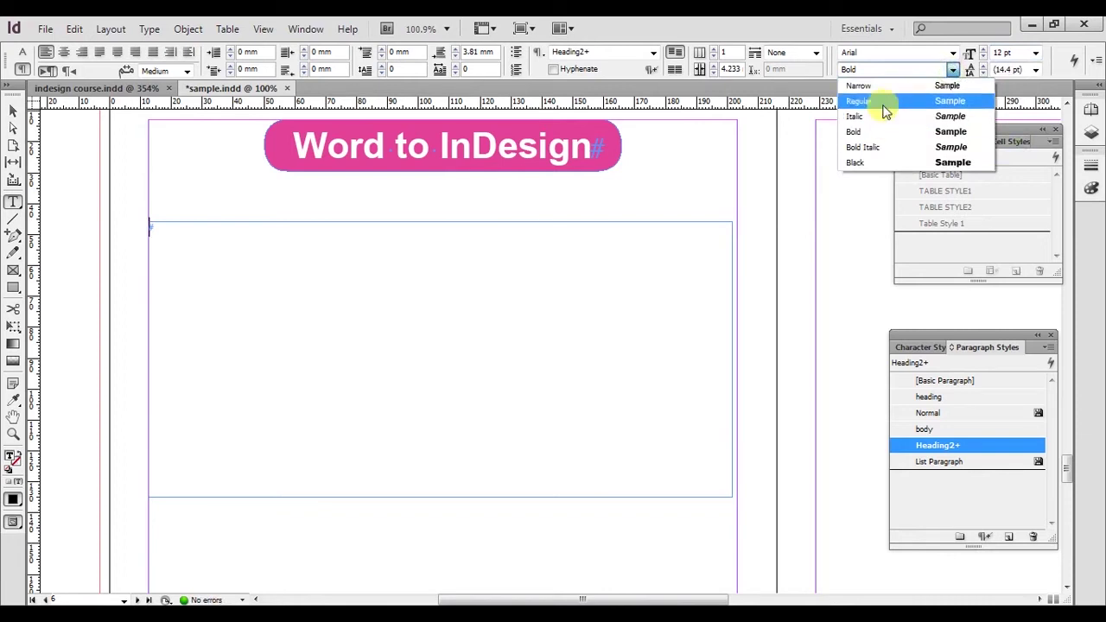
left_click(881, 102)
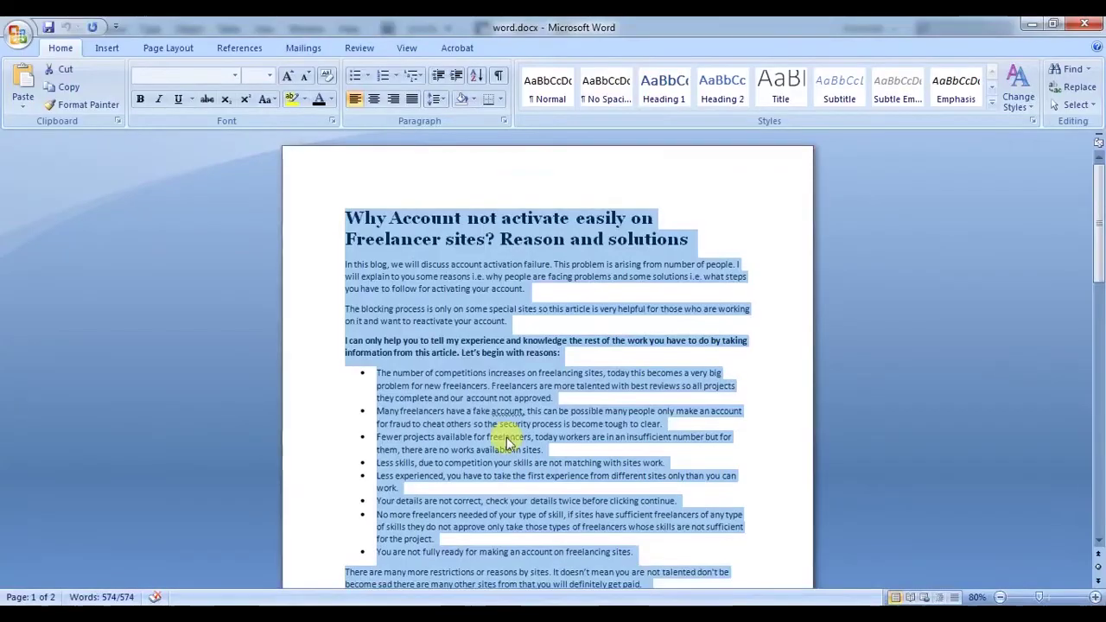
Step: Paste the article copied from word.docx as plain text into the empty frame on page 6
left_click(475, 372)
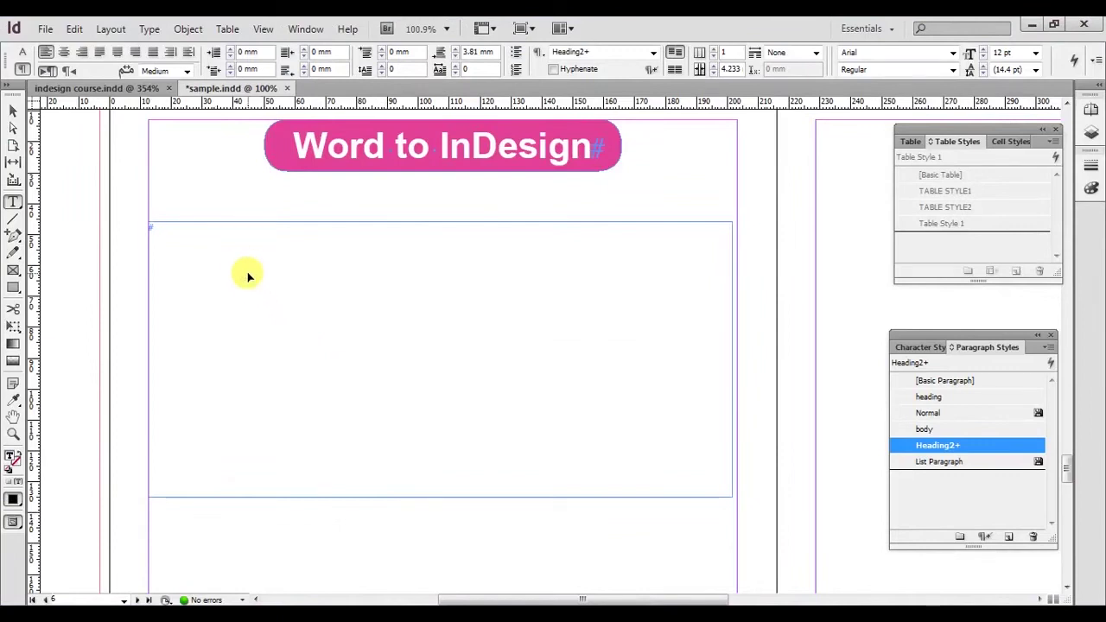
type("Why Account not activate easily on Freelancer sites? Reason and solutions In this blog, we will discuss account activation failure. This problem is arising from number of people. I will explain to you some reasons i.e. why people are facing problems and some solutions i.e. what steps you have to follow for activating your account.  The blocking process is only on some special sites so this article is very helpful for those who are working on it and want to reactivate your account. I can only help you to tell my experience and knowledge the rest of the work you have to do by taking information from this article. Let's begin with reasons: •\tThe number of competitions increases on freelancing sites, today this becomes a very big problem for new freelancers. Freelancers are more talented with best reviews so all projects they complete and our account not approved. •\tMany freelancers have a fake account, this can be possible many people only make an account for fraud to cheat others so the security process is become tough to clear.")
left_click(13, 111)
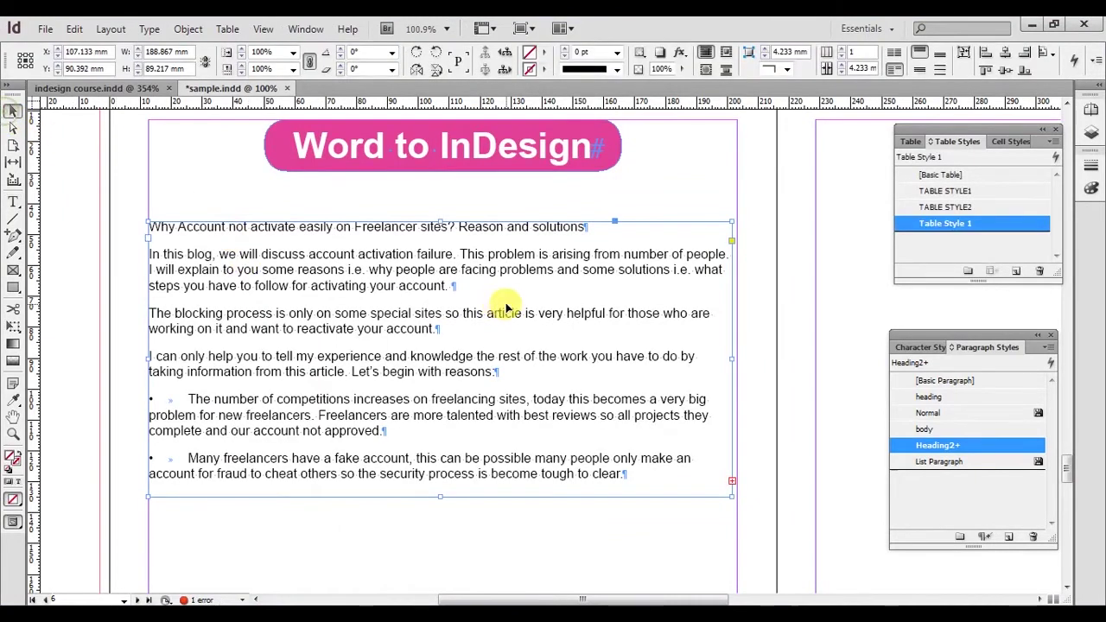
Step: Extend the plain-text article's frame downward to about 215 mm tall to fit more of the text
scroll(467, 371, "down", 2)
left_click_drag(440, 413, 464, 562)
scroll(514, 424, "down", 1)
scroll(514, 423, "down", 3)
left_click_drag(442, 319, 447, 562)
scroll(499, 411, "up", 7)
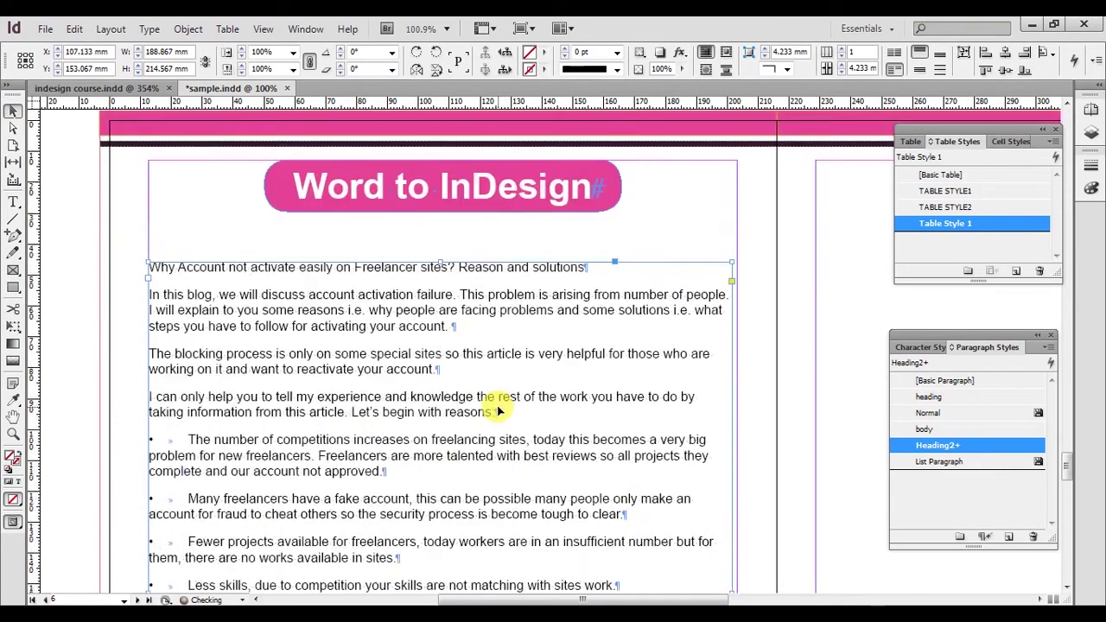
Step: Try the body paragraph style on all of the pasted plain text and undo it
double_click(485, 402)
key("ctrl+a")
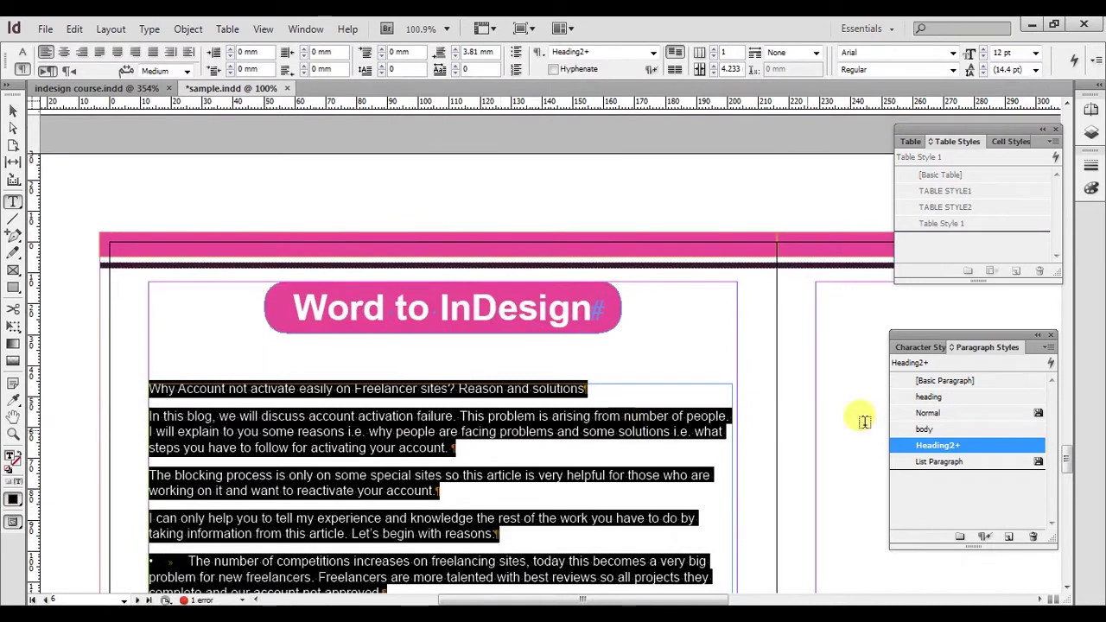
left_click(926, 430)
left_click(533, 424)
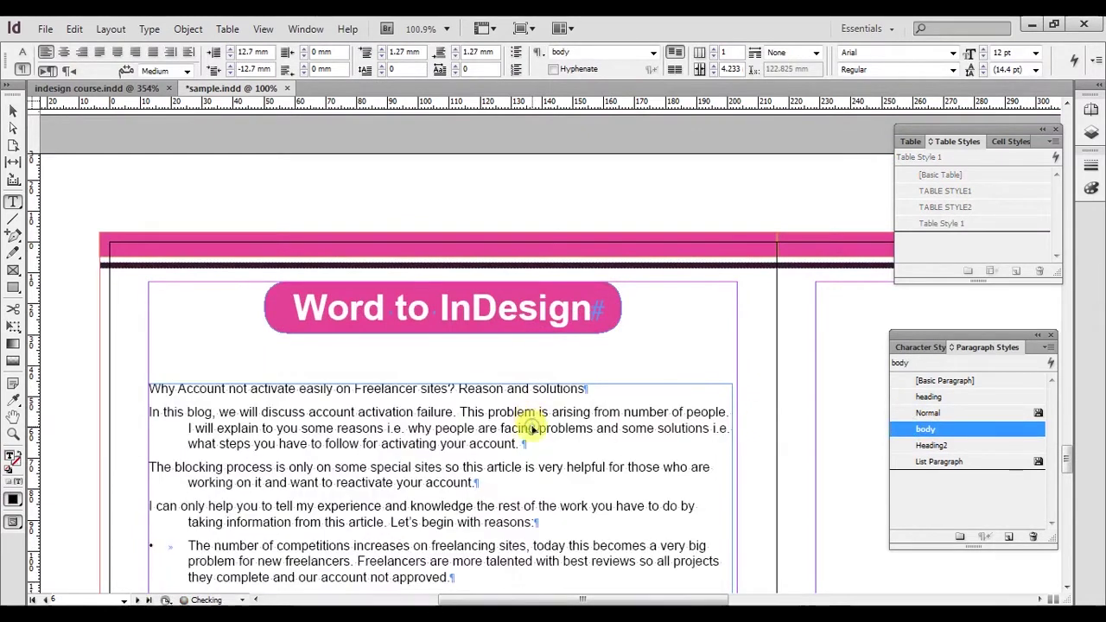
key("ctrl+z")
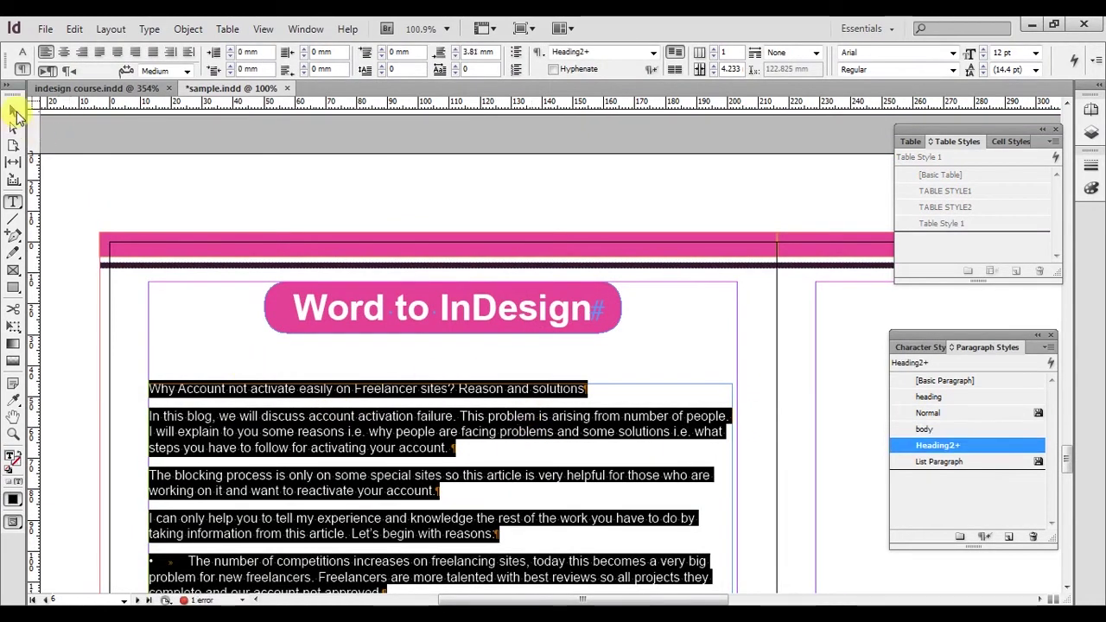
Step: Undo the plain-text edits on page 6 back to the article frame pasted with Word formatting
left_click(13, 111)
left_click(218, 325)
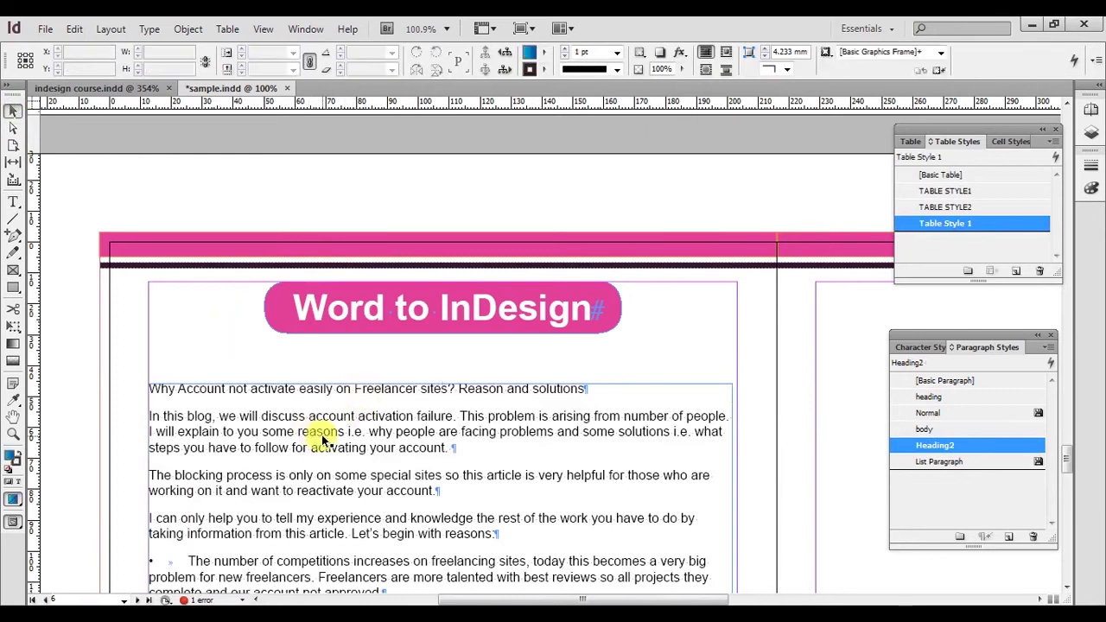
left_click_drag(397, 423, 407, 371)
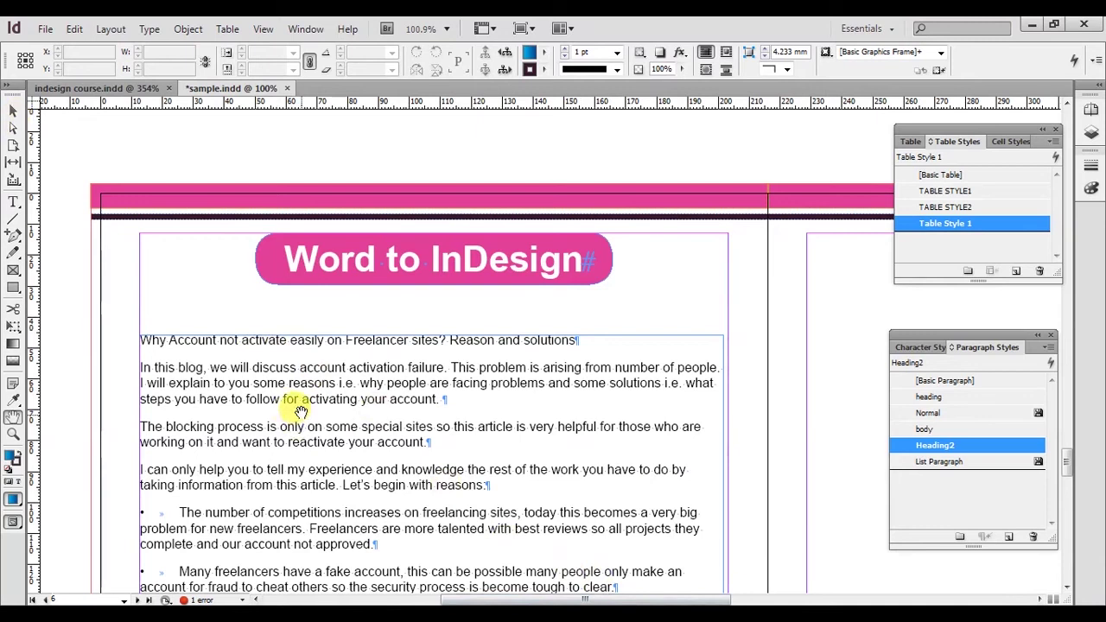
left_click(13, 111)
left_click(225, 362)
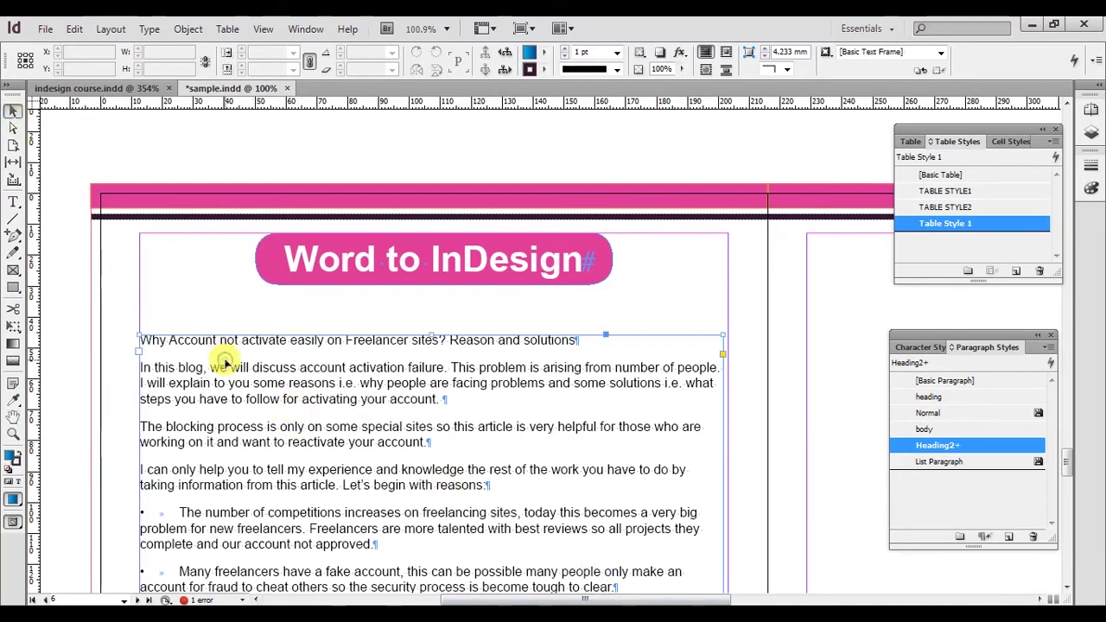
left_click(234, 345)
key("Delete")
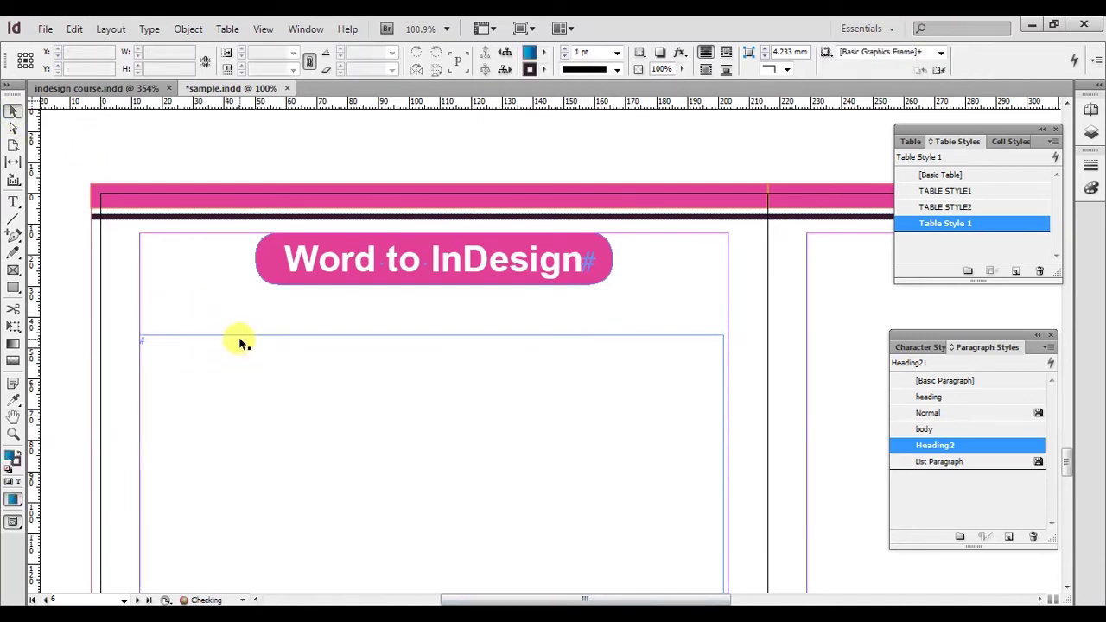
key("ctrl+z")
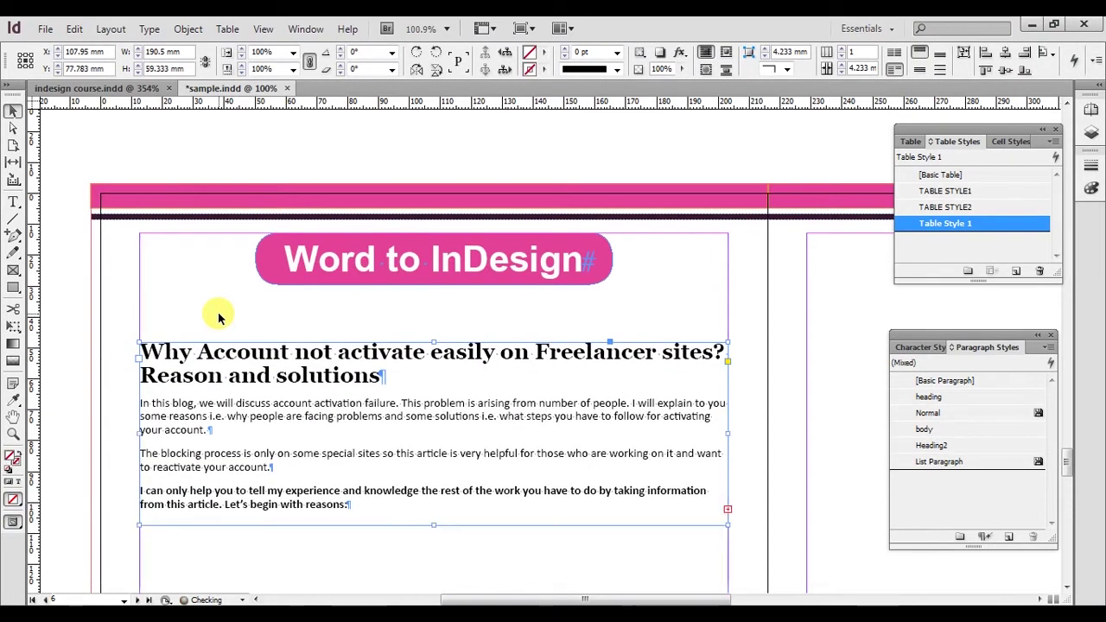
Step: Move the formatted article's frame up, extend it to about 222 mm tall at the bottom margin, and flow the overset text onto page 7
key("ctrl+0")
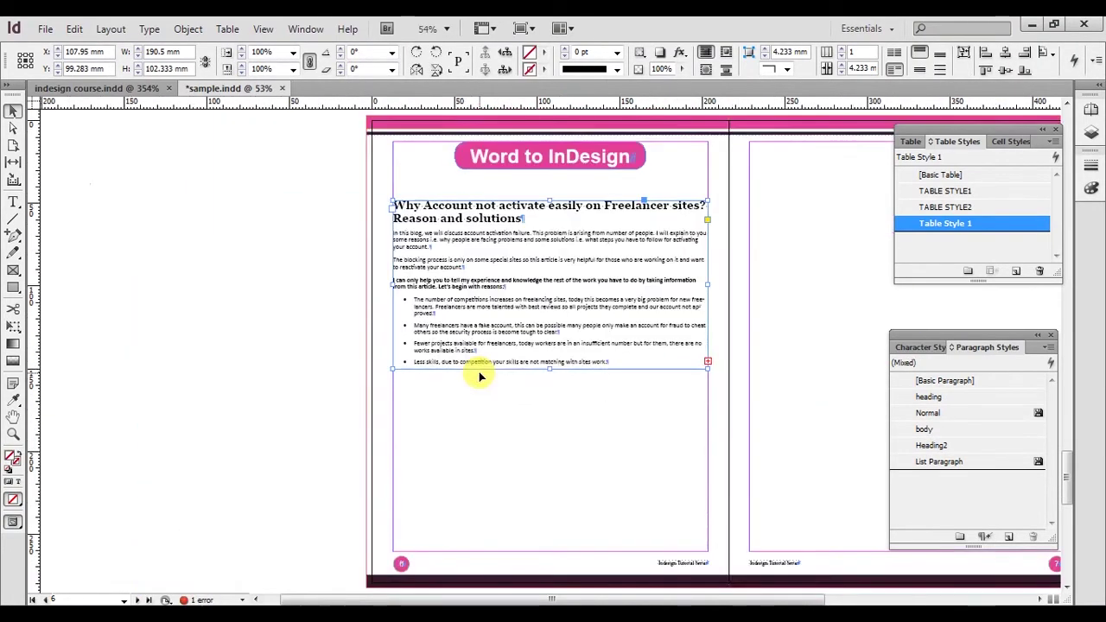
left_click_drag(581, 406, 418, 364)
left_click_drag(430, 283, 429, 266)
left_click_drag(386, 312, 397, 504)
scroll(508, 558, "up", 2)
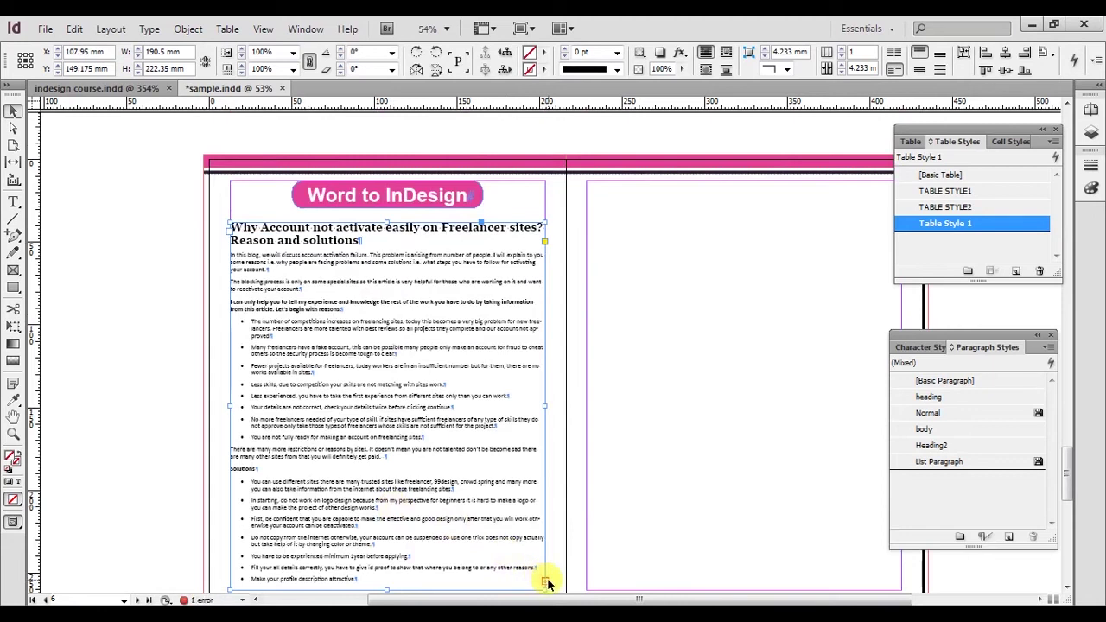
left_click(588, 183)
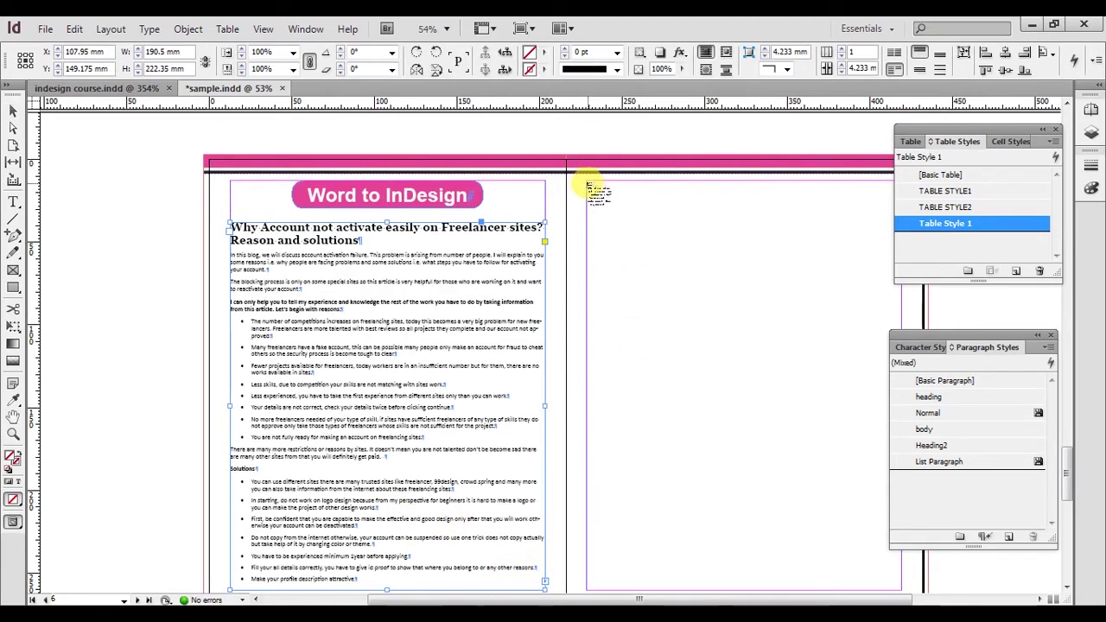
scroll(520, 290, "down", 5)
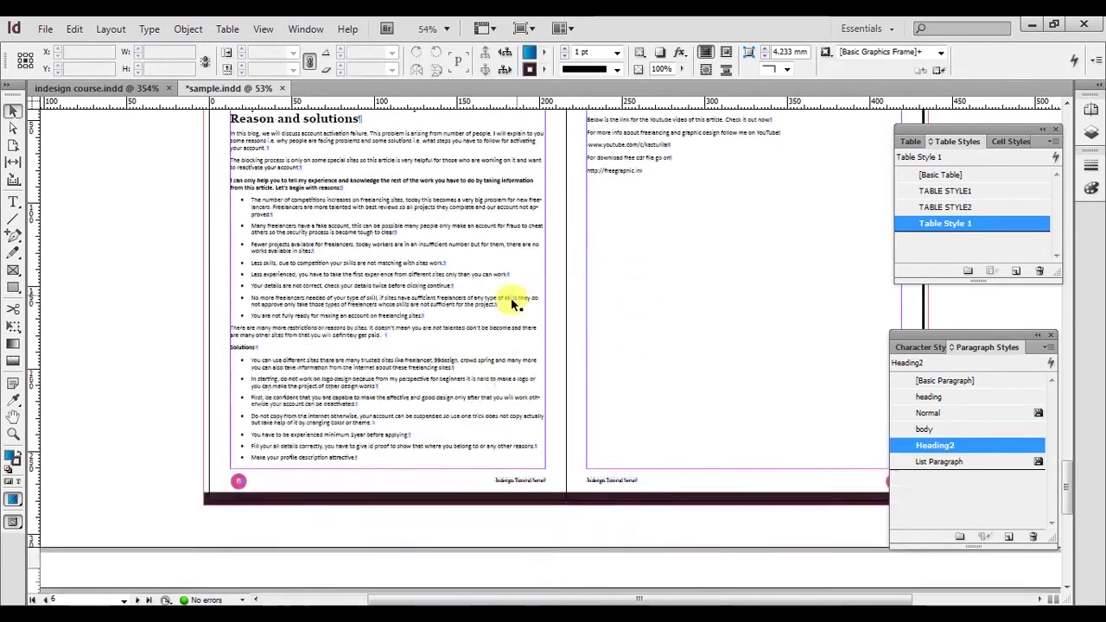
Step: View the Excel to InDesign title on page 8 and check that topic in the indesign course.indd list
scroll(480, 301, "down", 1)
key("z")
left_click_drag(210, 227, 634, 338)
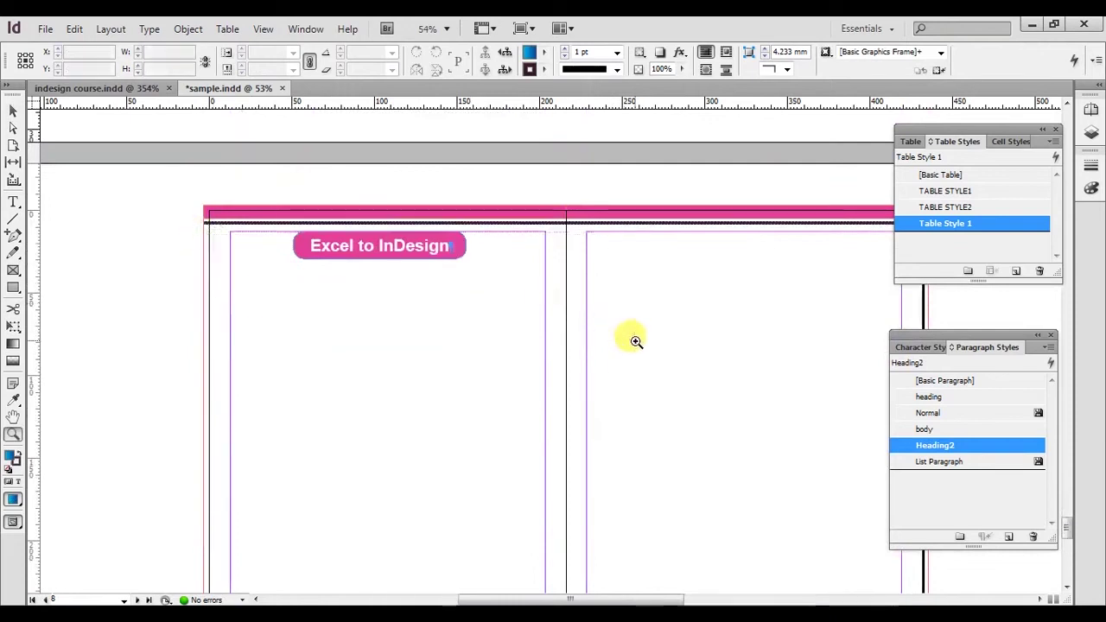
key("space")
left_click_drag(540, 345, 530, 357)
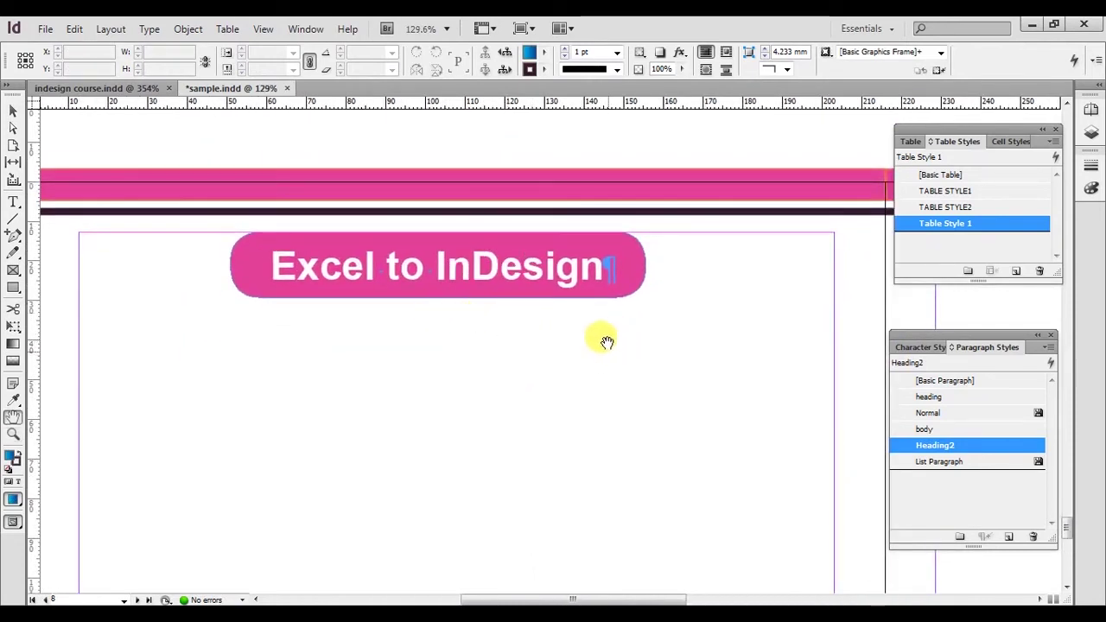
left_click(95, 88)
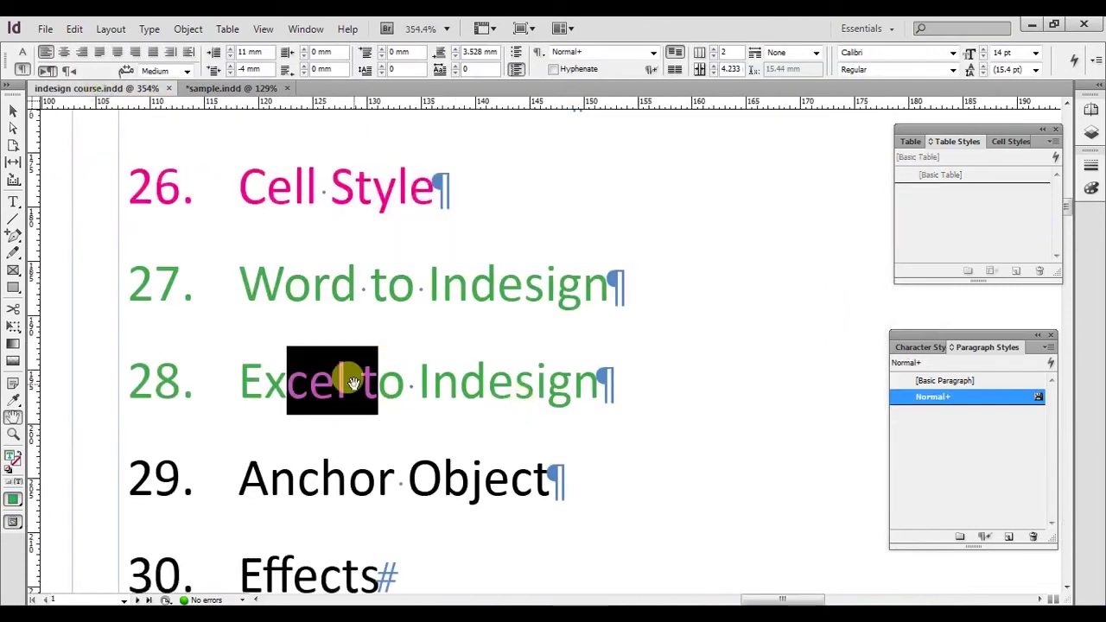
left_click(233, 89)
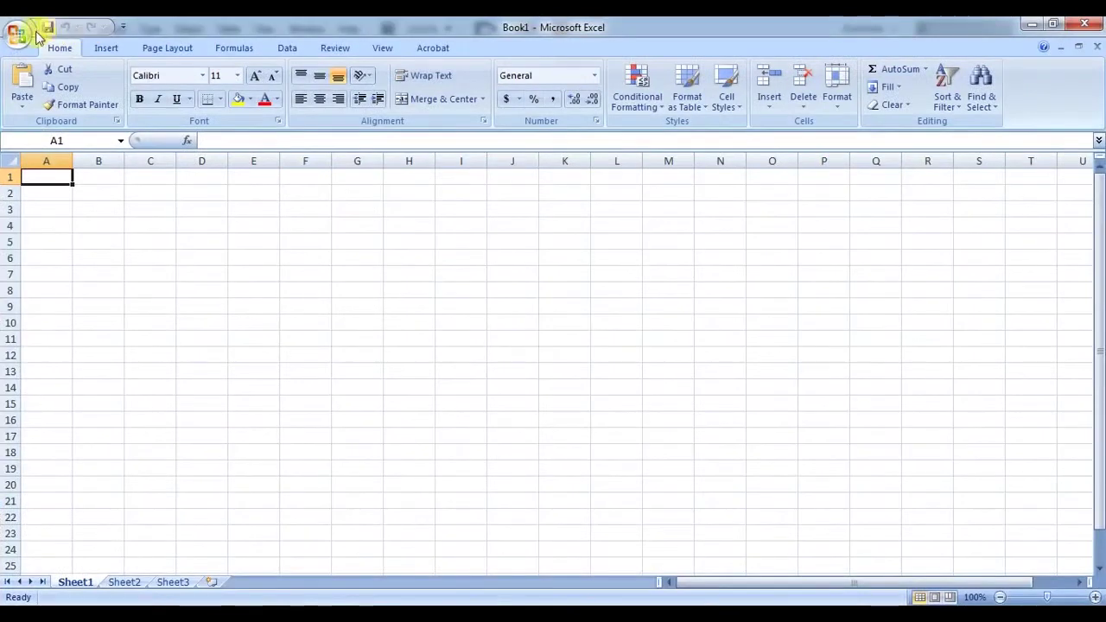
Step: In Excel, open Excel.xlsx, review the table in B2:D13, and close the workbook to return to InDesign
left_click(18, 34)
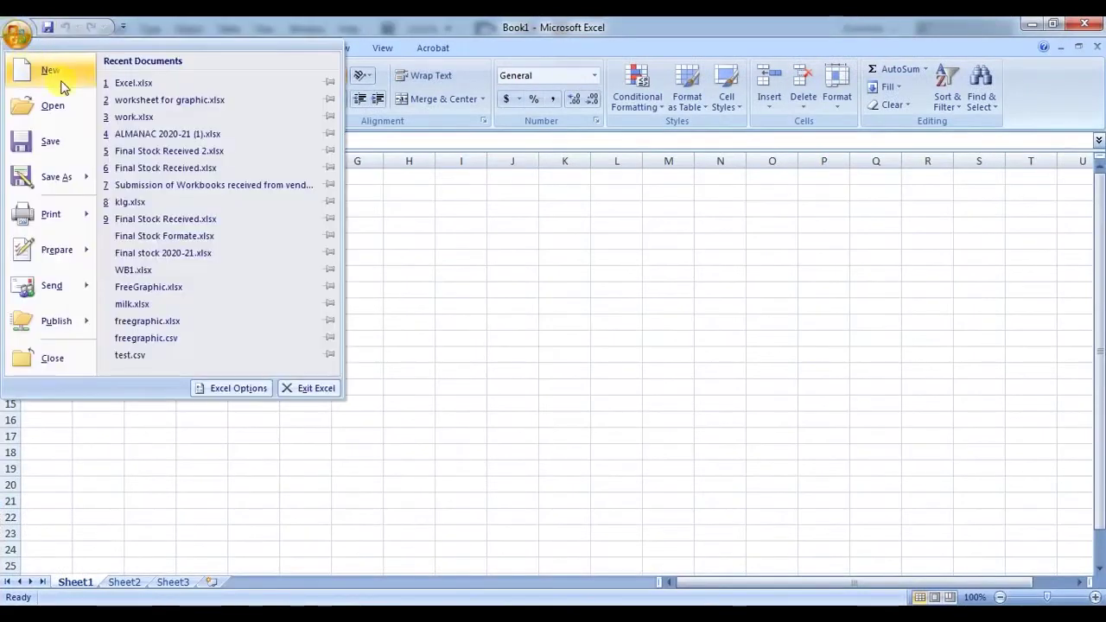
left_click(129, 83)
left_click_drag(166, 226, 475, 513)
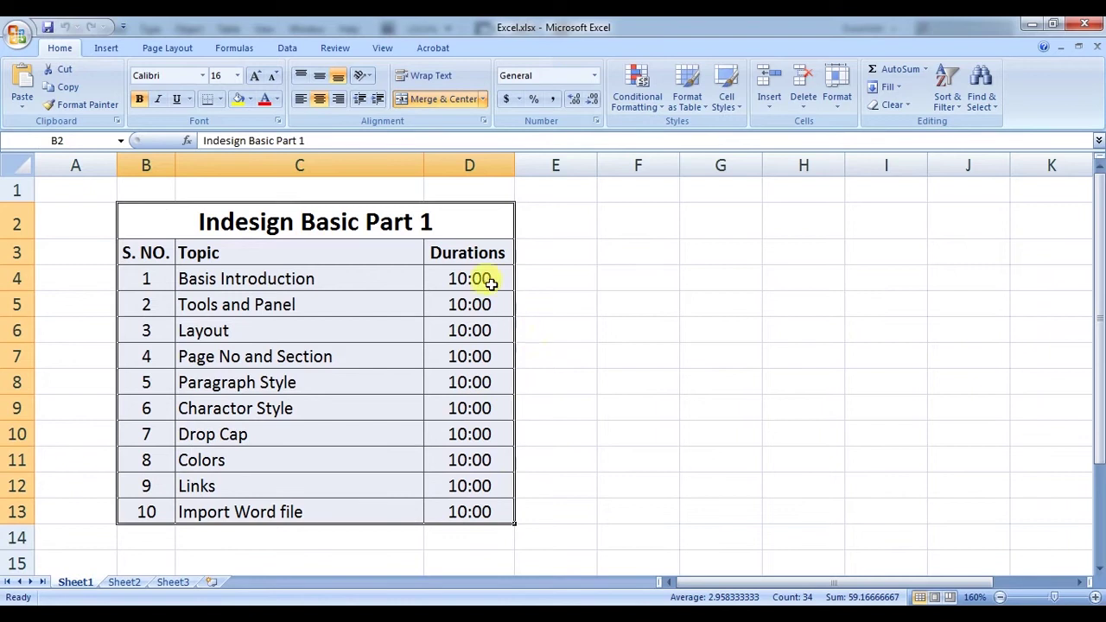
left_click(1082, 24)
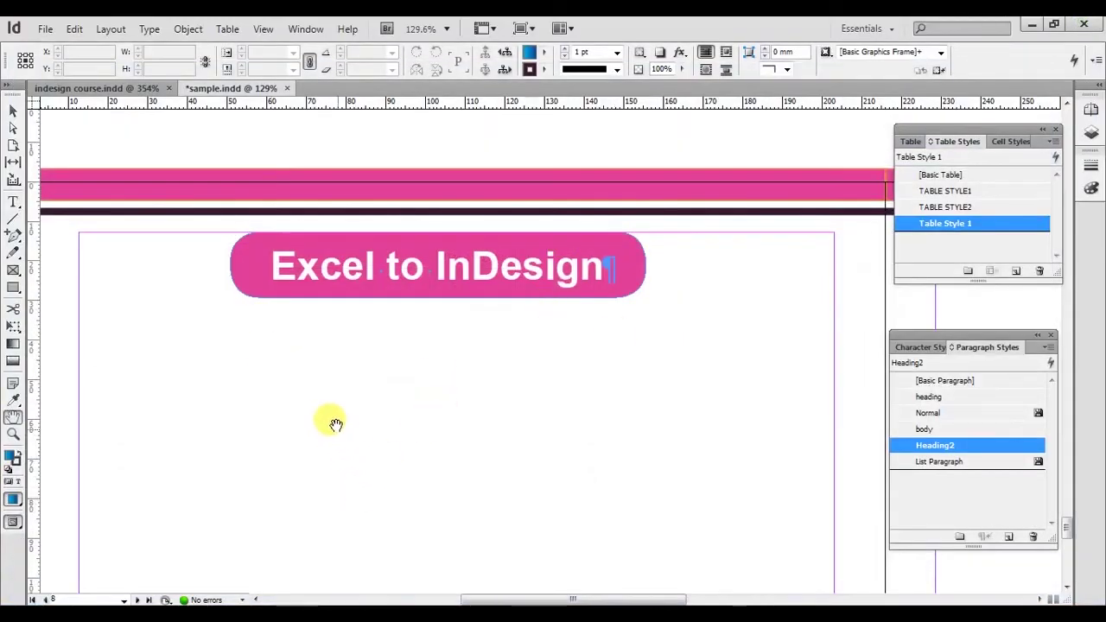
Step: Draw a text frame about 190.5 by 103 mm between the side margins below the page 8 title
key("ctrl+1")
left_click_drag(334, 420, 292, 321)
left_click(12, 203)
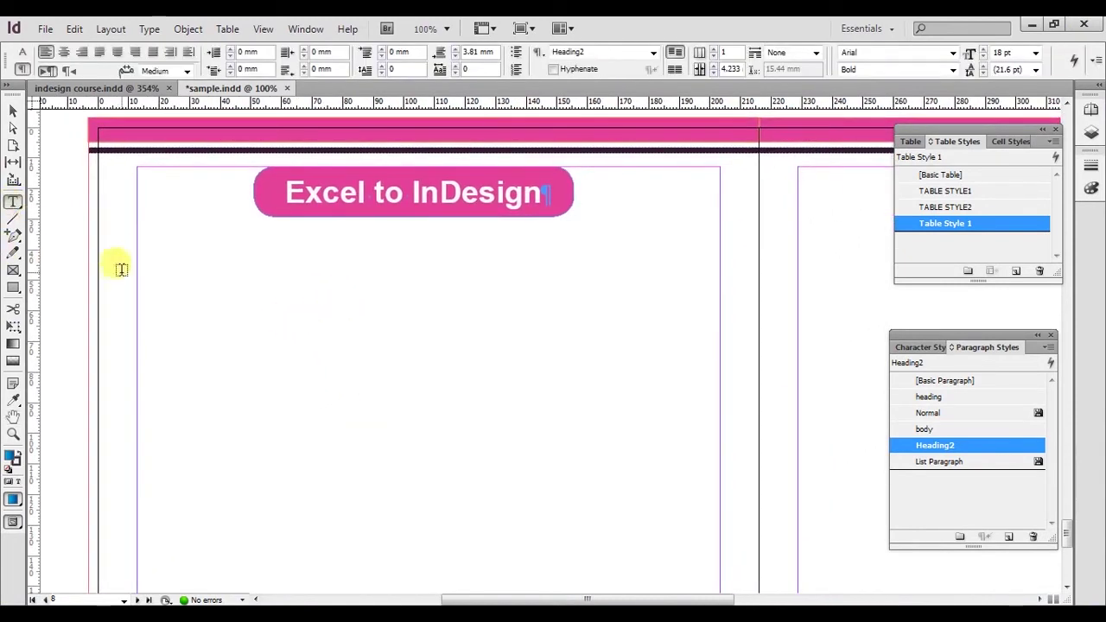
left_click_drag(137, 264, 720, 581)
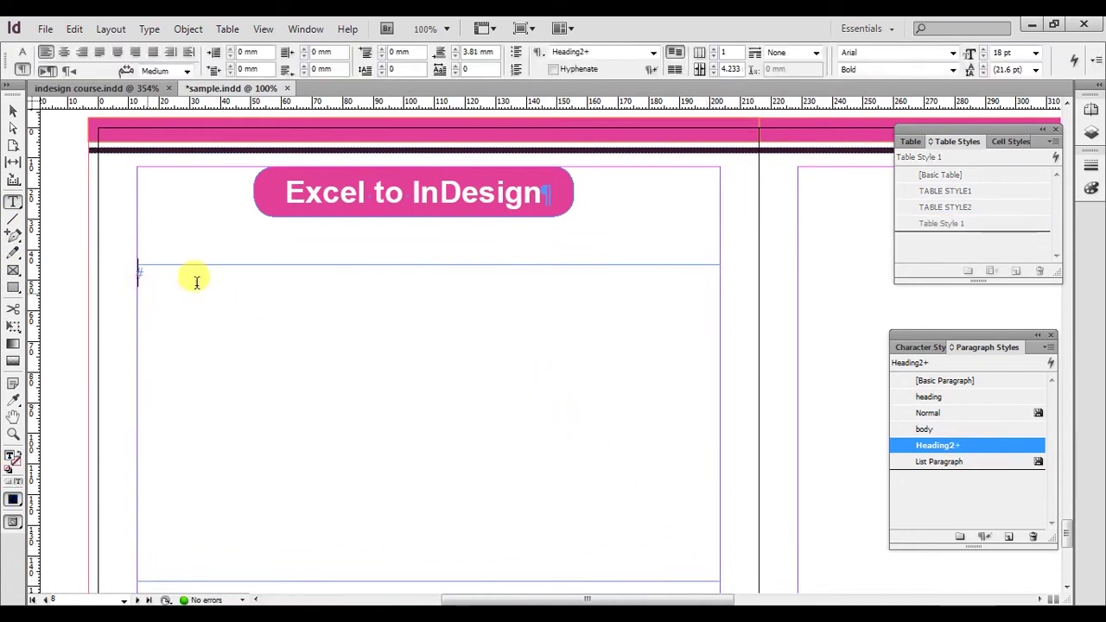
Step: Place Excel.xlsx in the new frame with import options for Sheet1, range B2:D13, as a Formatted Table
key("ctrl+d")
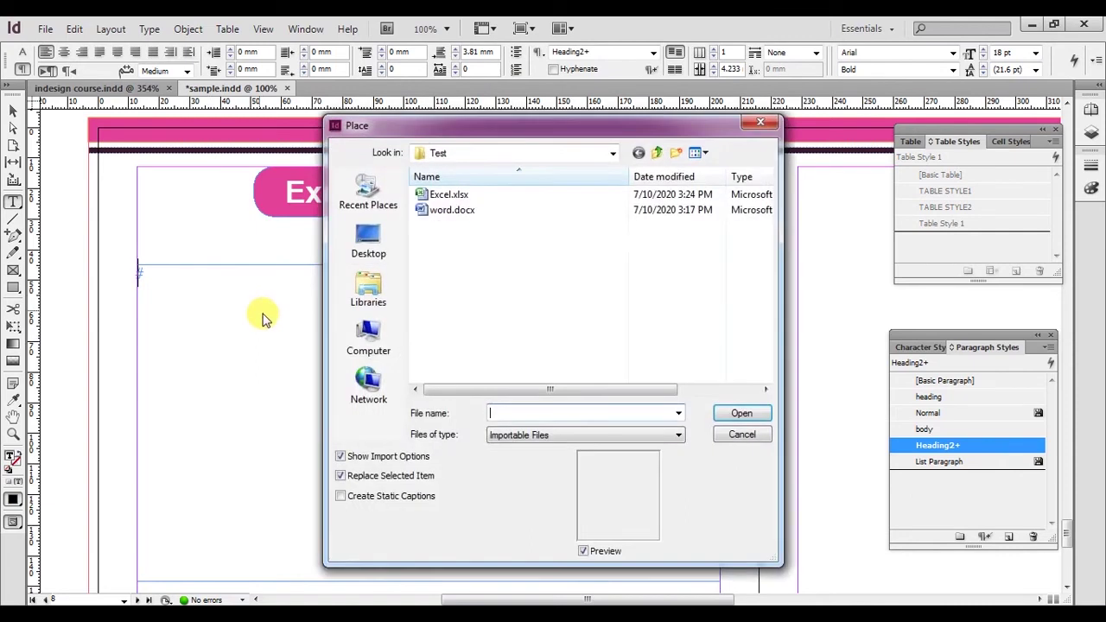
left_click(458, 197)
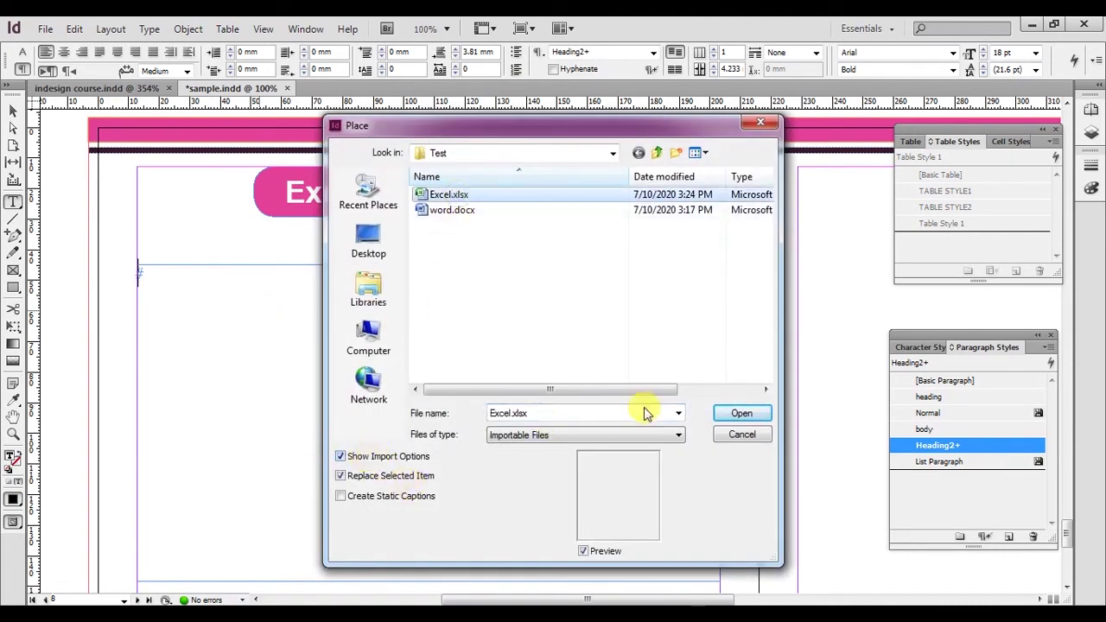
left_click(741, 415)
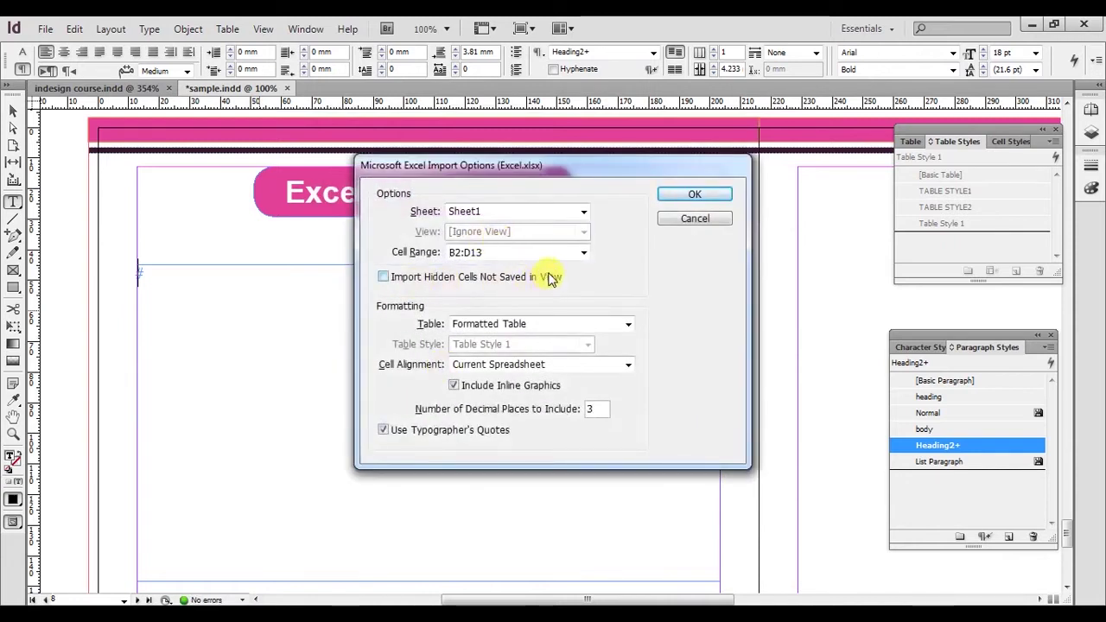
left_click(628, 325)
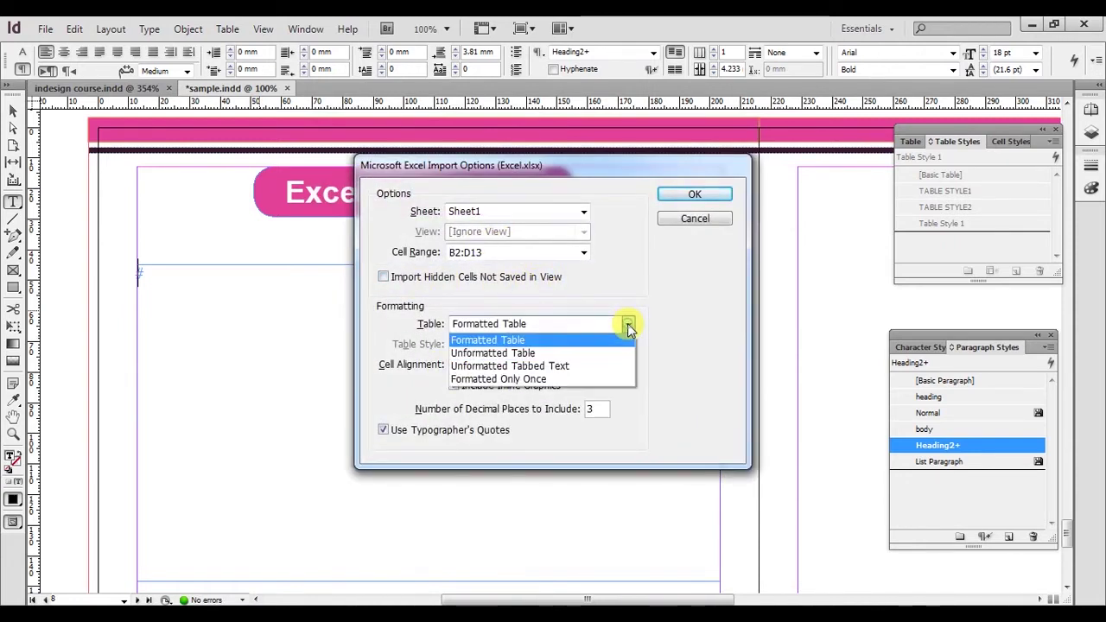
left_click(521, 344)
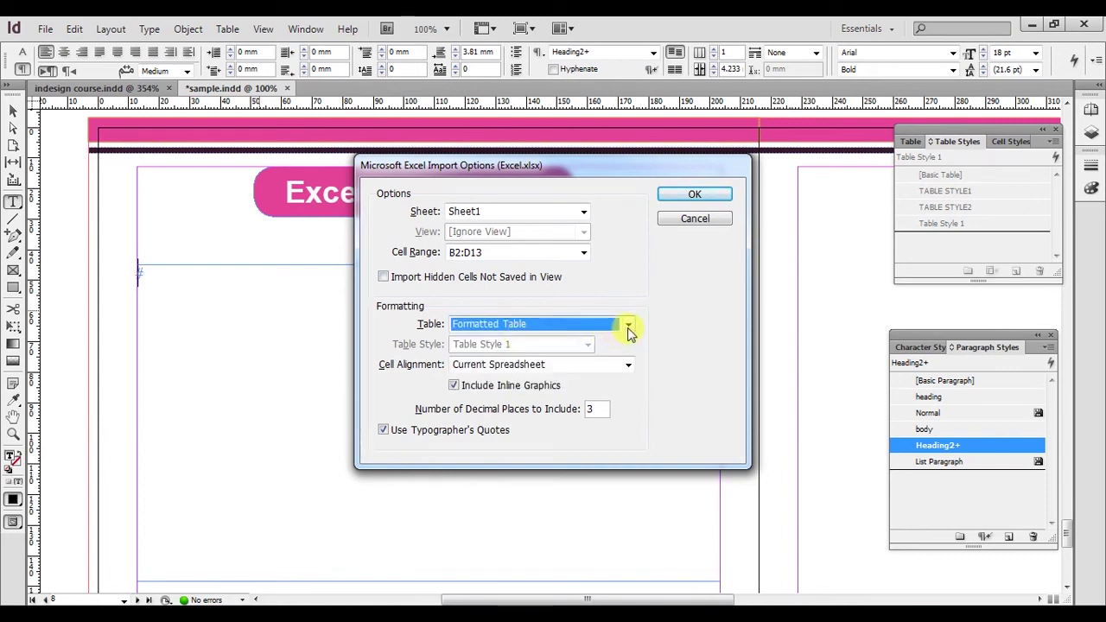
left_click(628, 325)
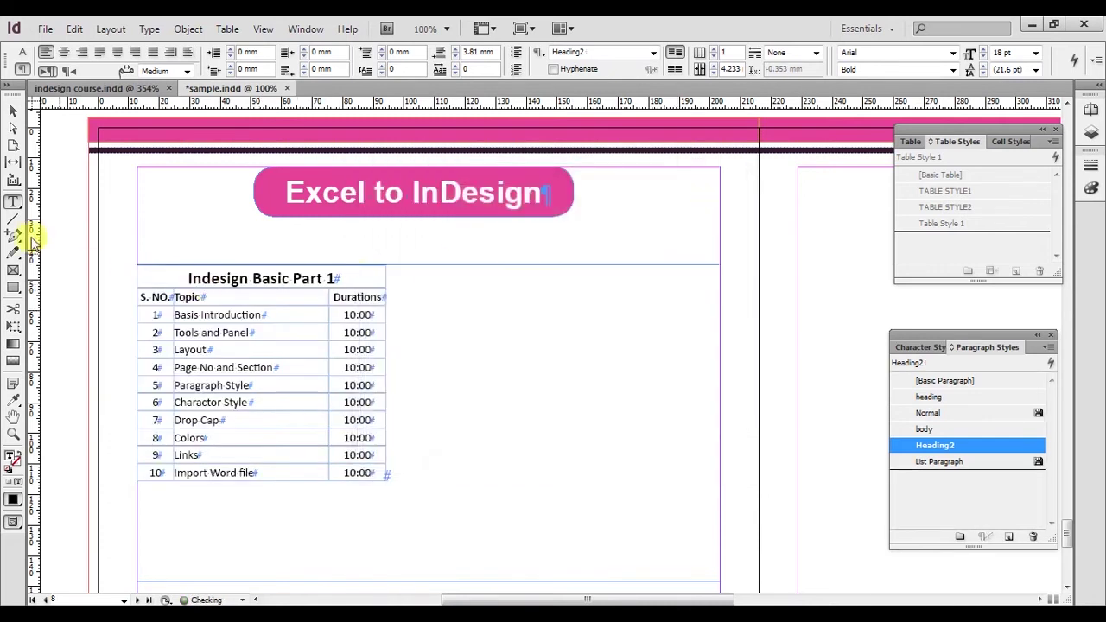
Step: Inspect the placed table up close with hidden characters and guides turned off, and turn them back on
left_click(13, 117)
left_click(165, 292)
key("z")
left_click_drag(133, 257, 582, 509)
key("ctrl+alt+i")
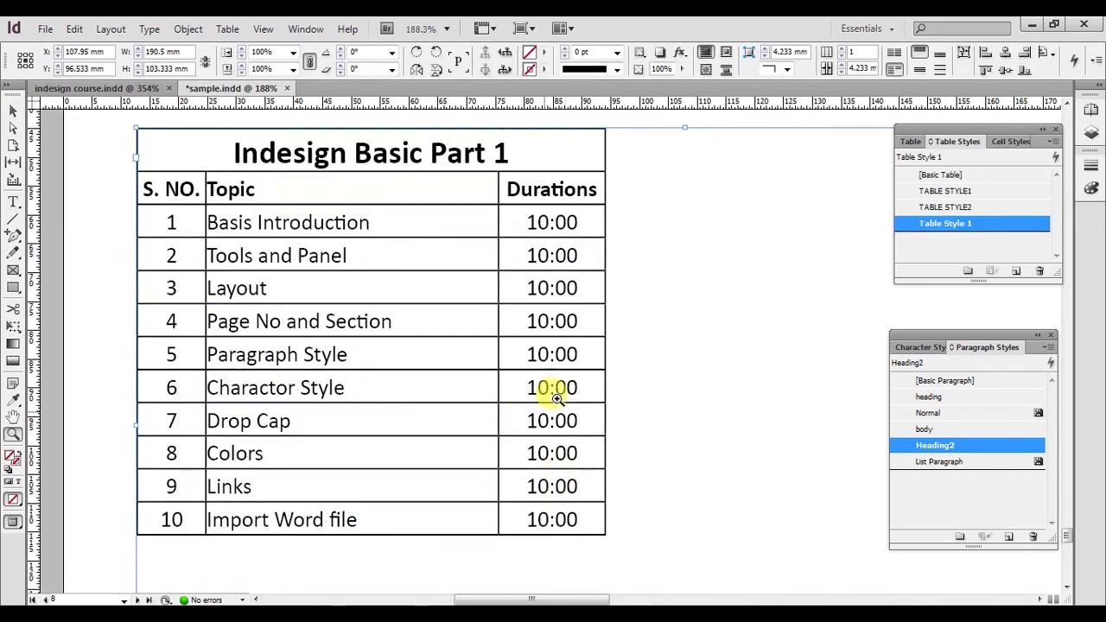
key("ctrl+alt+i")
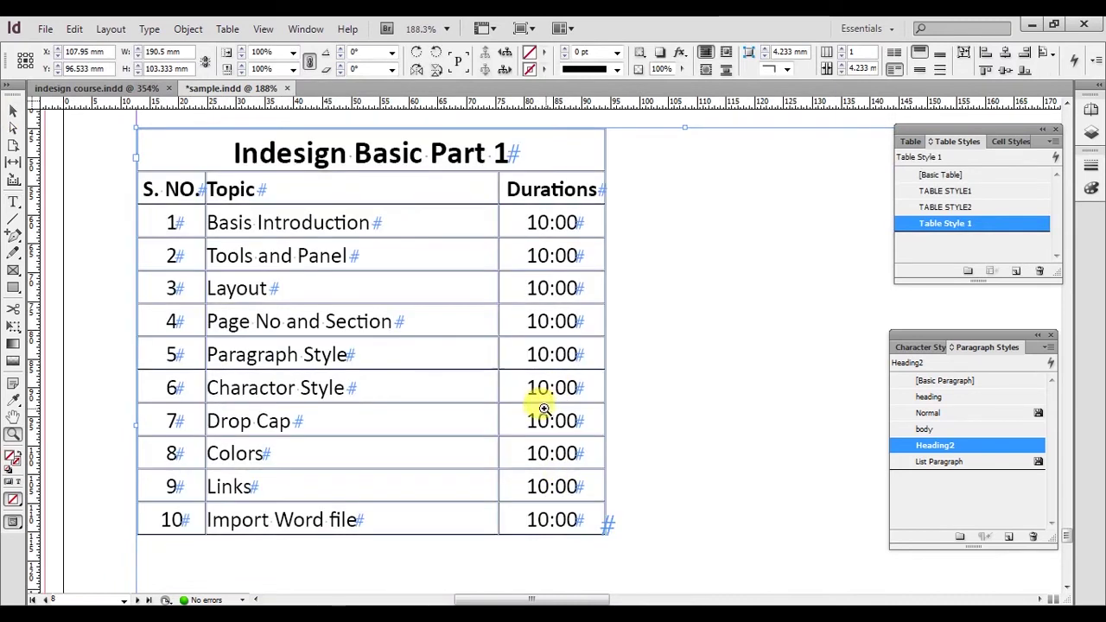
Step: Try to widen the placed table's Topic column and undo the change
left_click_drag(399, 257, 377, 294)
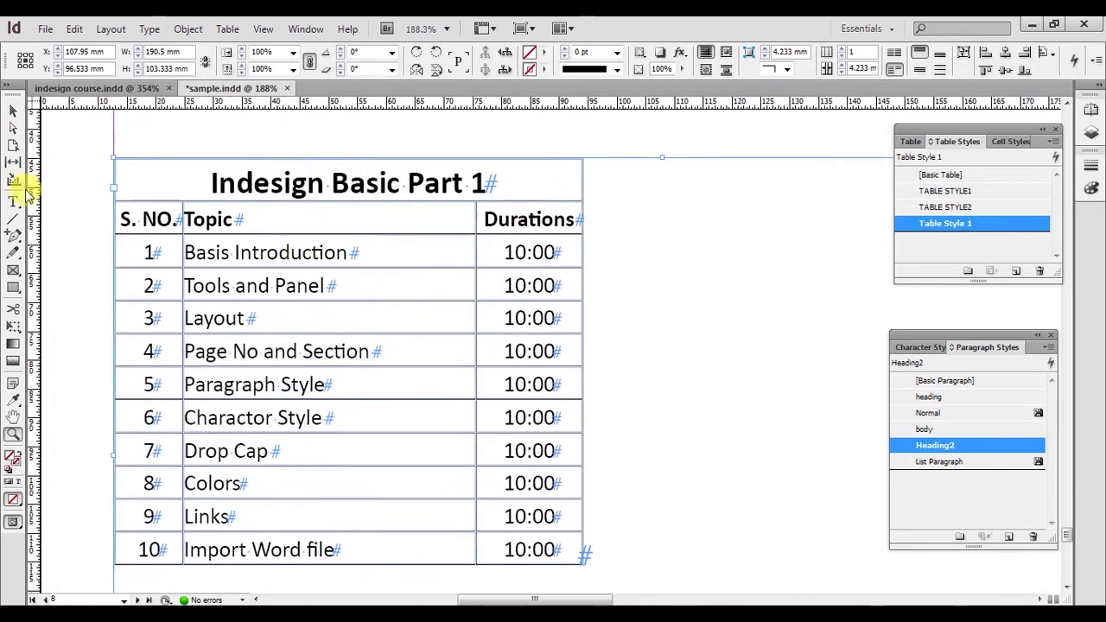
left_click(14, 201)
left_click_drag(475, 260, 607, 248)
key("ctrl+z")
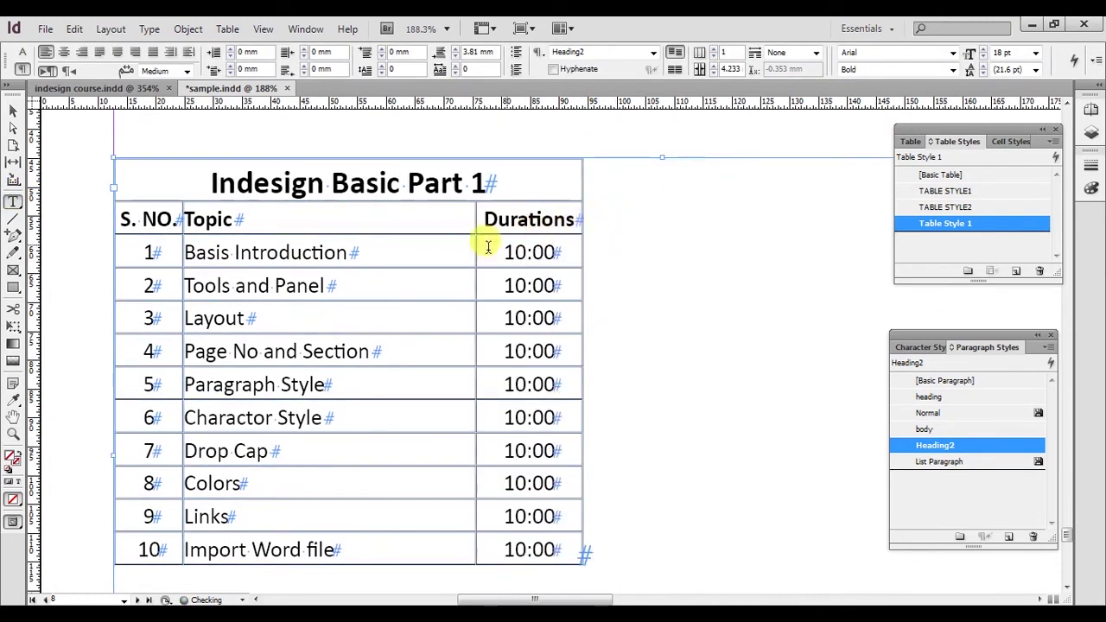
Step: Examine the placed table's numbered rows by selecting groups of cells, and view its whole text frame
left_click_drag(141, 249, 484, 245)
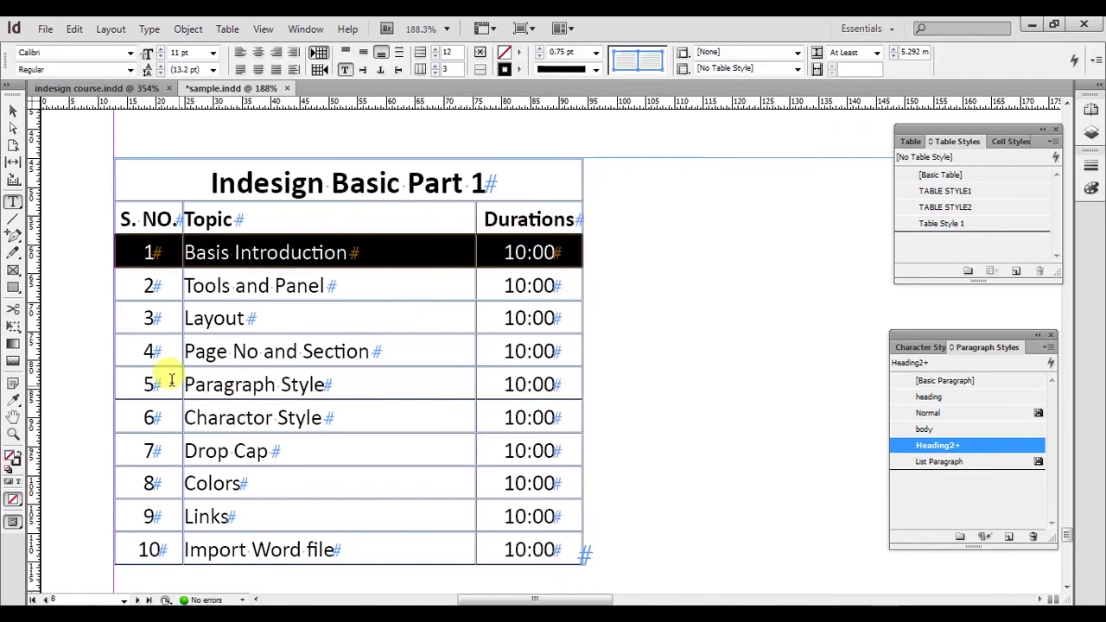
left_click_drag(146, 374, 526, 377)
left_click_drag(146, 449, 208, 210)
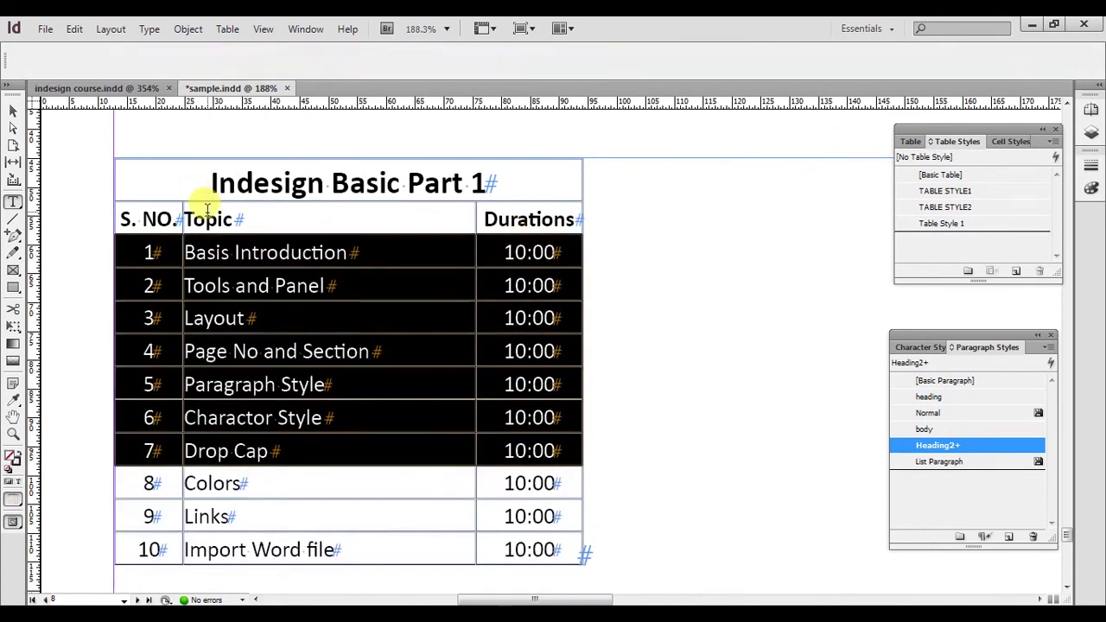
left_click(13, 111)
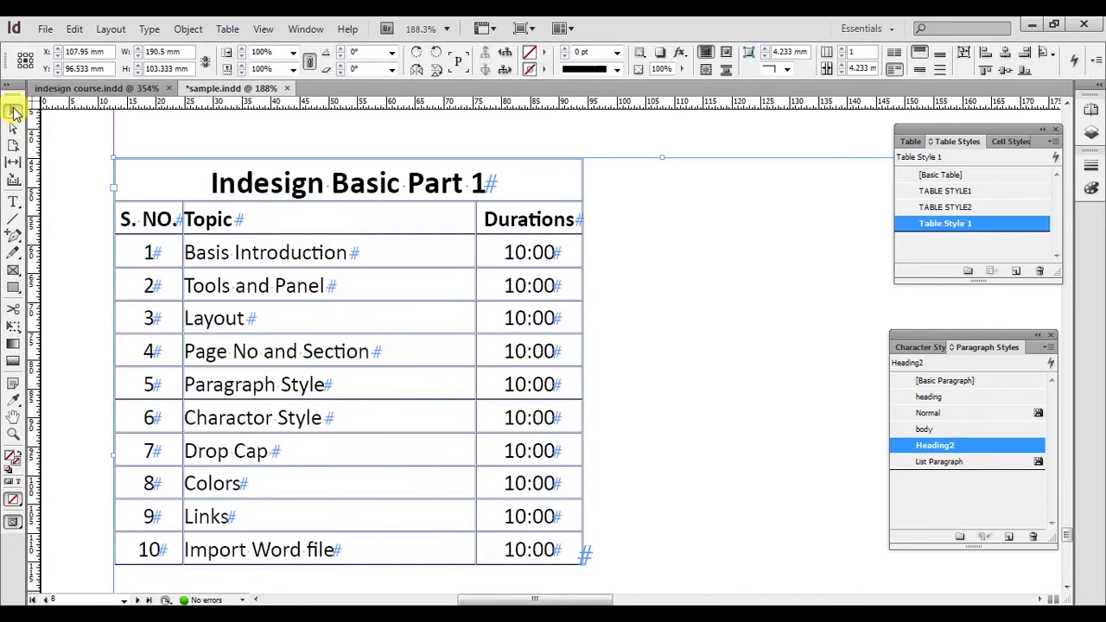
key("ctrl+0")
key("z")
left_click_drag(380, 142, 739, 393)
left_click(13, 111)
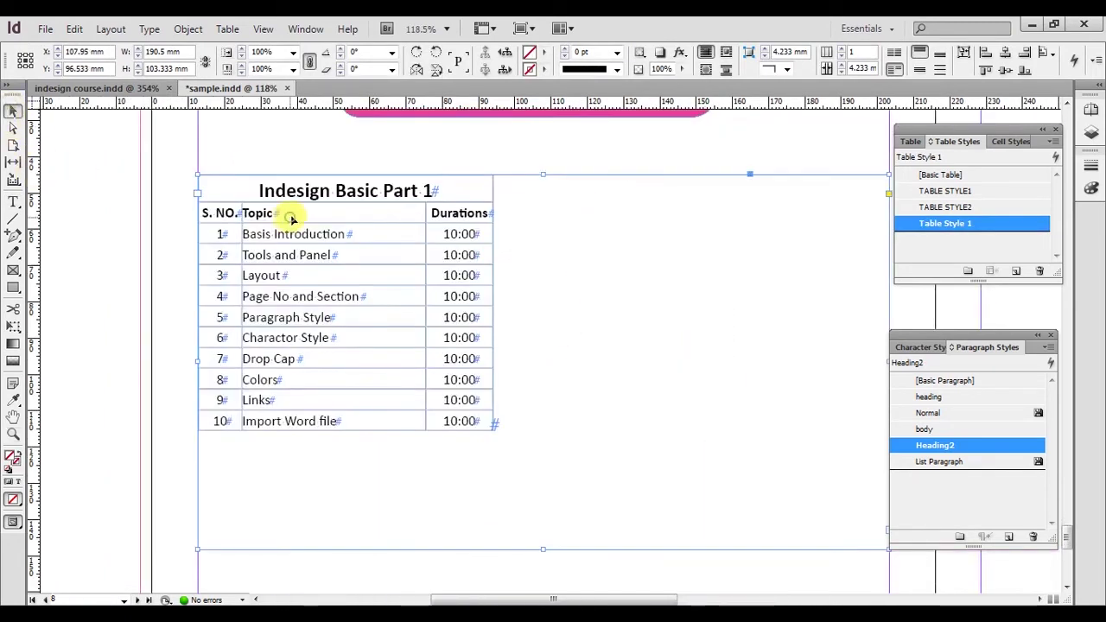
Step: Undo the placement of the Excel table and the drawing of its text frame on page 8
key("ctrl+z")
key("ctrl+z")
scroll(316, 371, "down", 1)
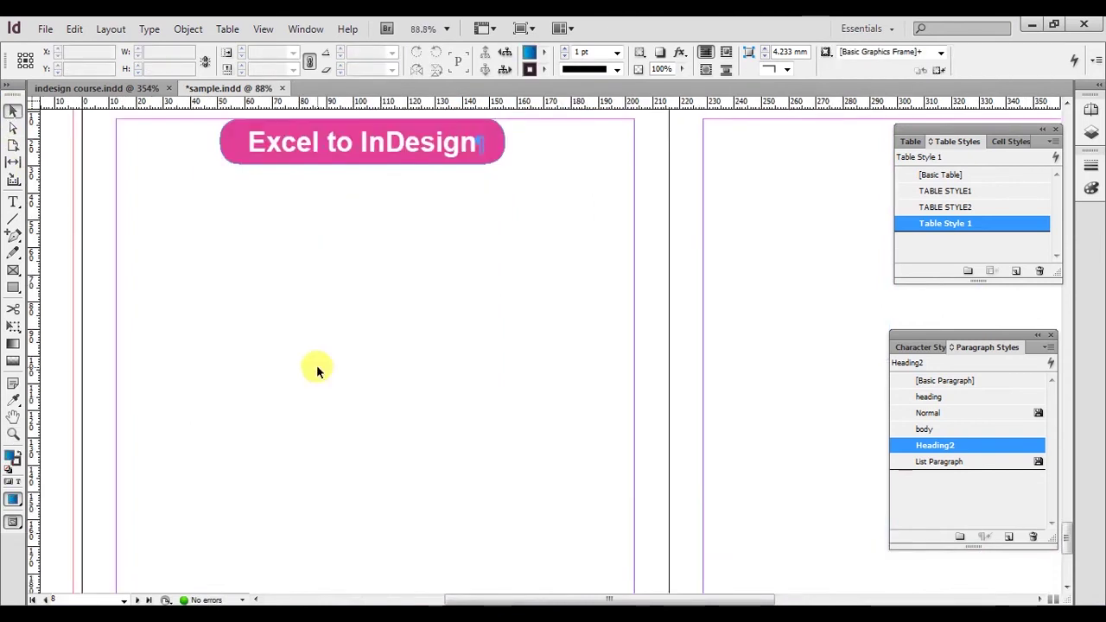
Step: Draw a text frame about 178.7 by 107.8 mm below the title and place Excel.xlsx in it as Unformatted Tabbed Text
left_click(13, 203)
left_click_drag(125, 220, 613, 514)
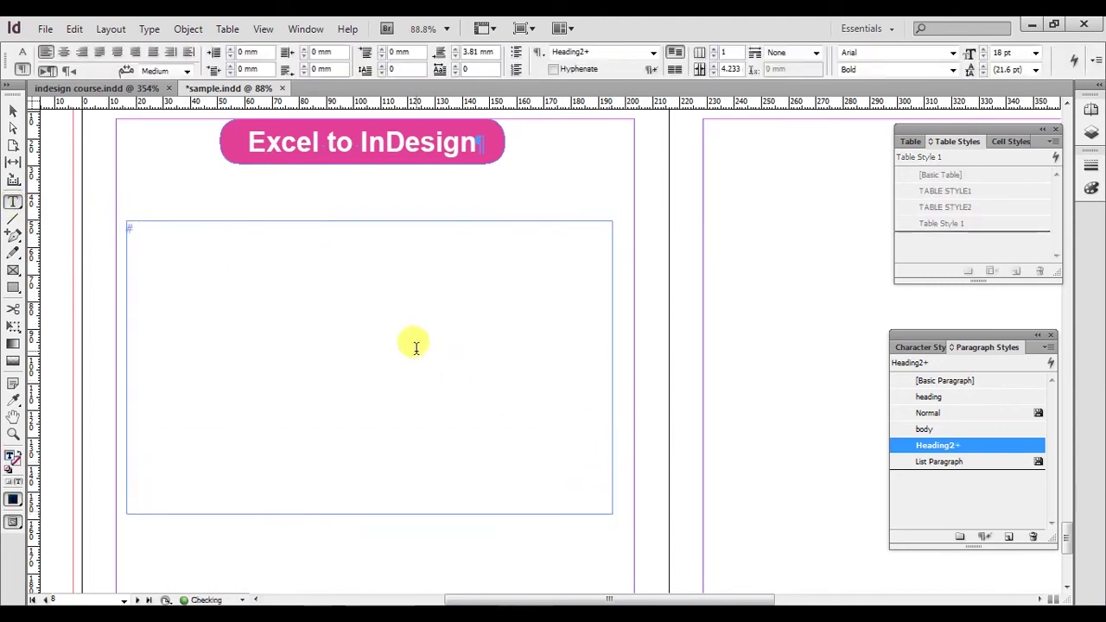
key("ctrl+d")
left_click(446, 210)
left_click(719, 412)
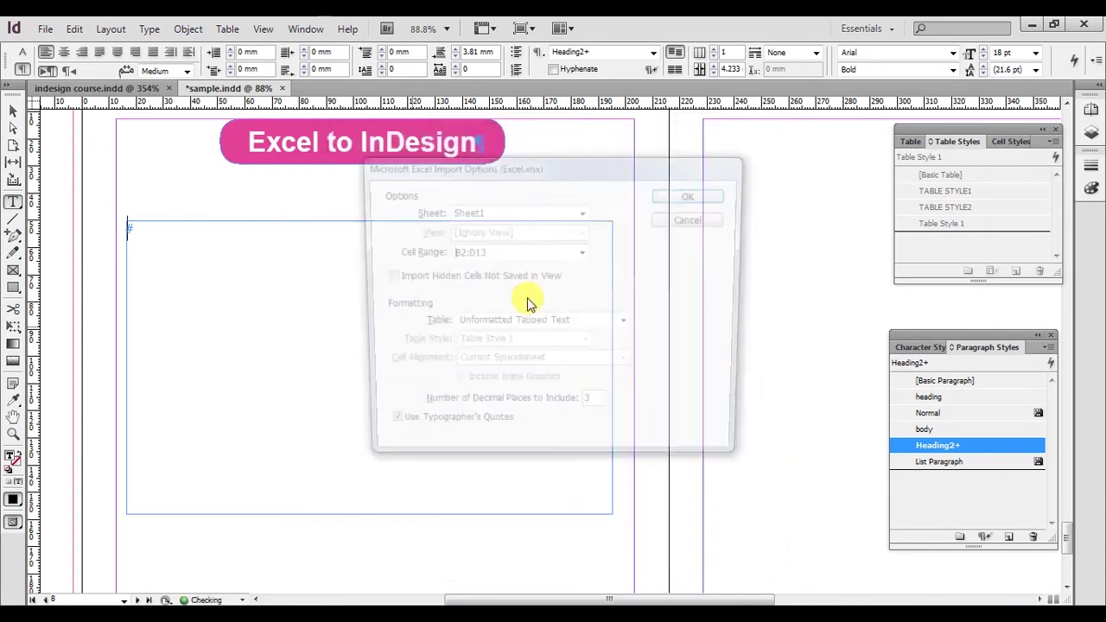
left_click(628, 326)
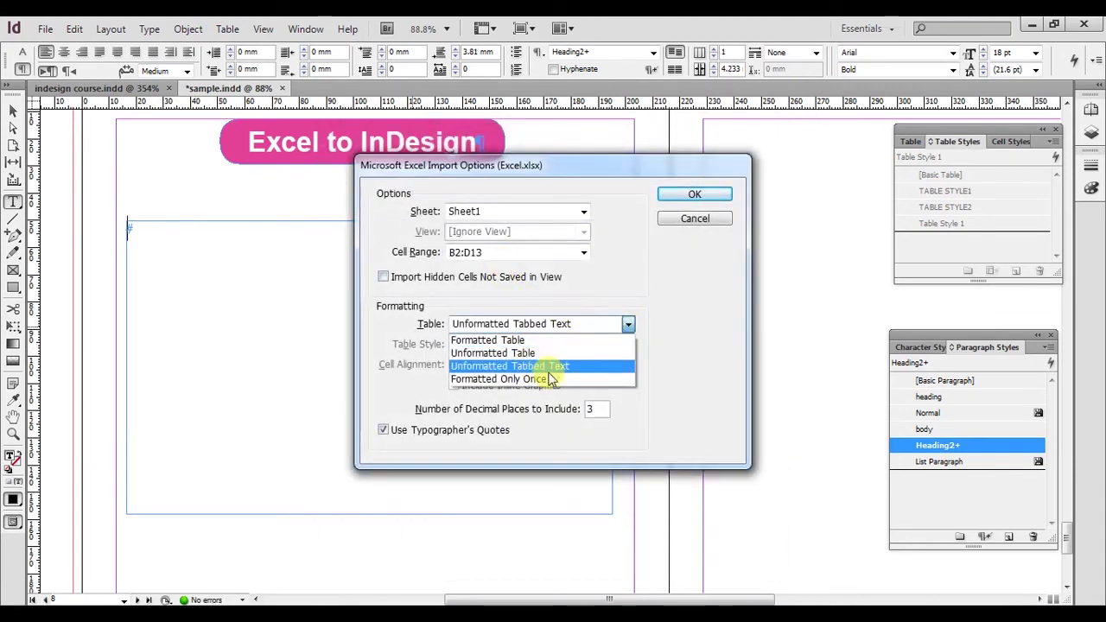
left_click(561, 370)
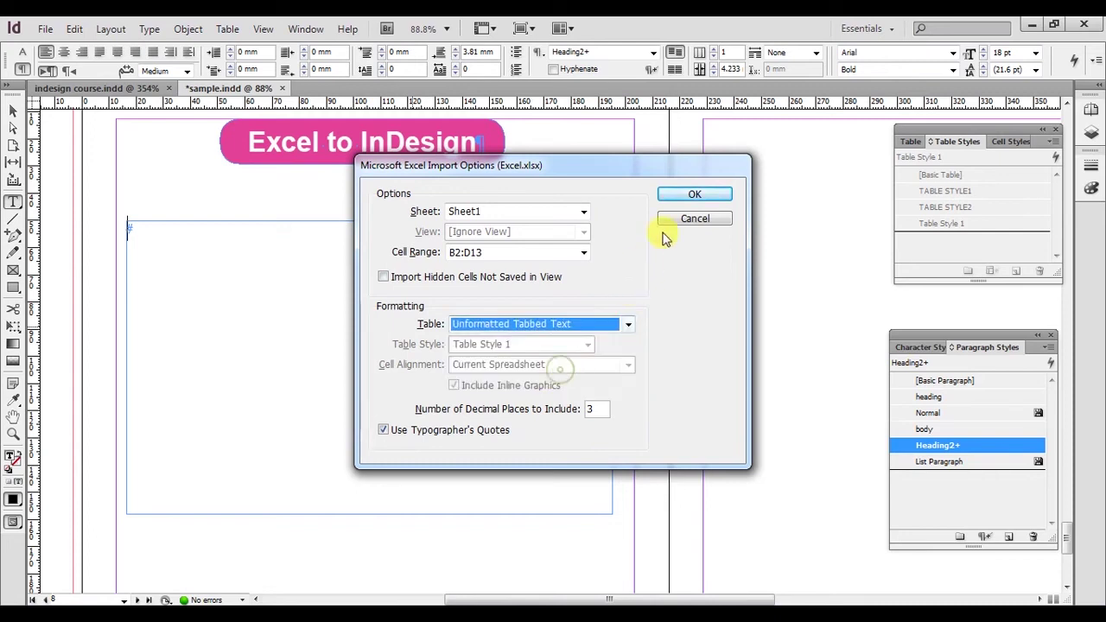
left_click(693, 196)
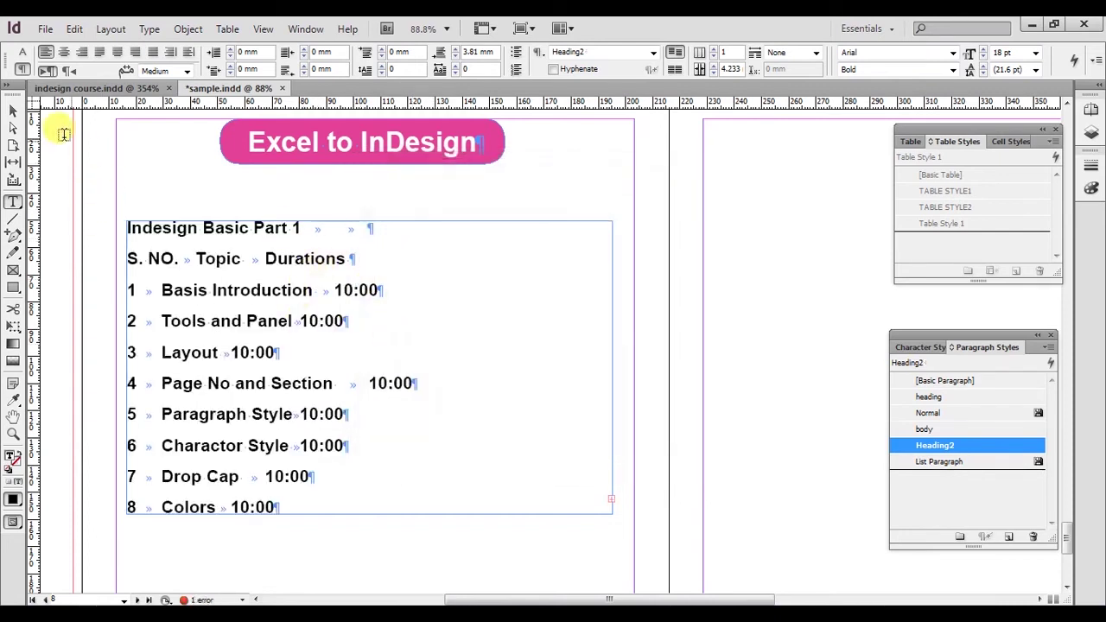
Step: Enlarge the tabbed-text frame to about 182.7 by 149 mm and move it up to just below the page title
left_click(13, 112)
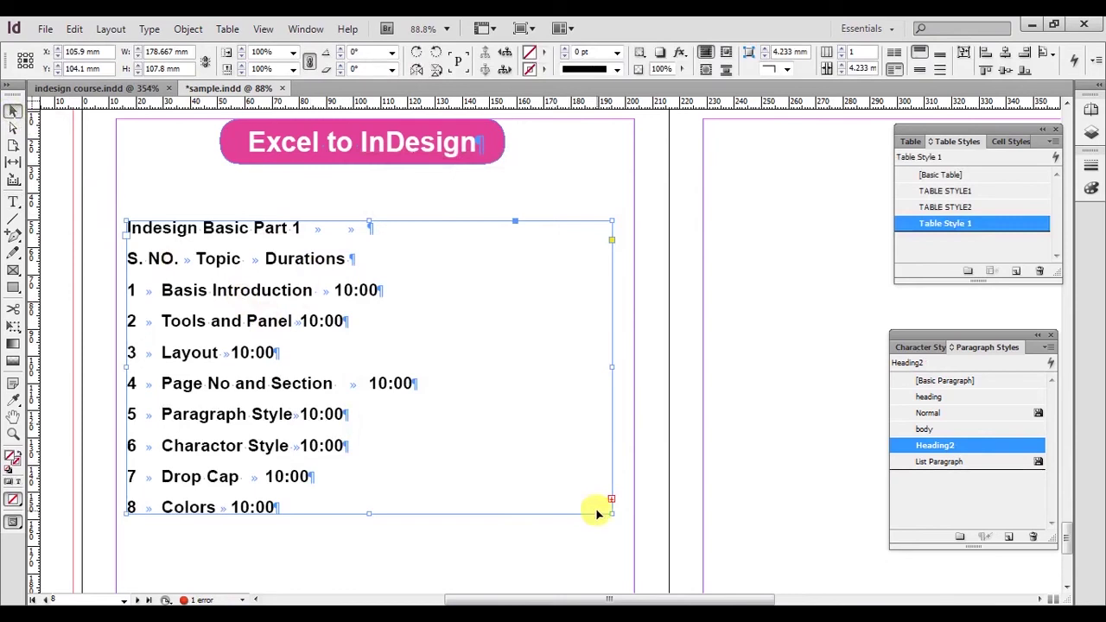
left_click_drag(609, 511, 635, 584)
left_click_drag(410, 430, 403, 381)
left_click_drag(629, 531, 624, 573)
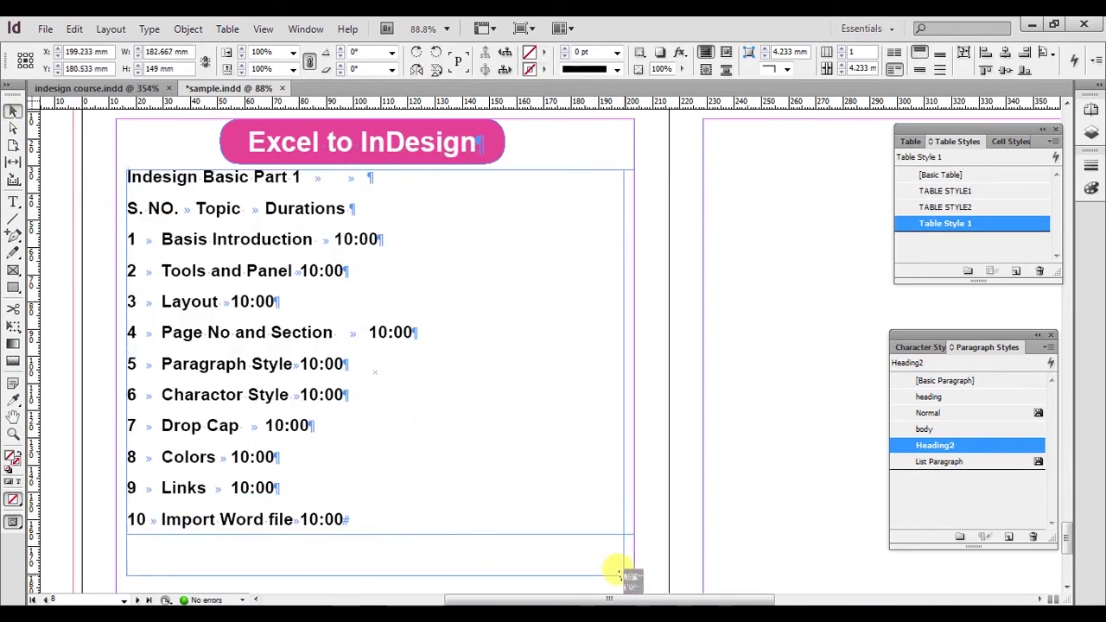
Step: Examine the imported tabbed text by selecting all of it and several of its lines
double_click(280, 272)
key("ctrl+a")
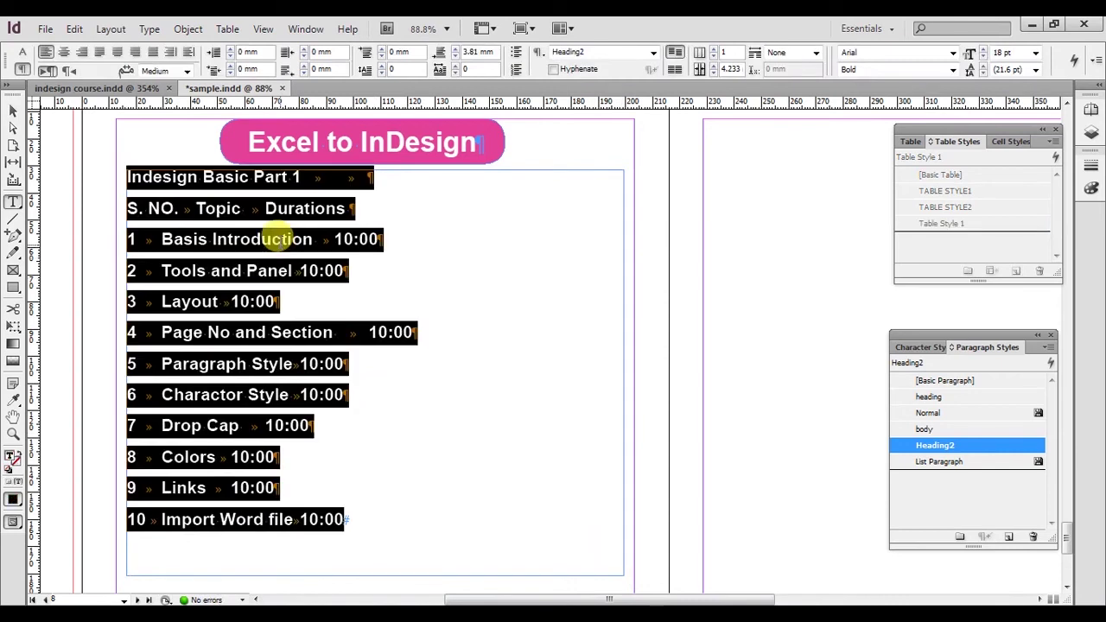
left_click(277, 239)
left_click_drag(232, 208, 346, 363)
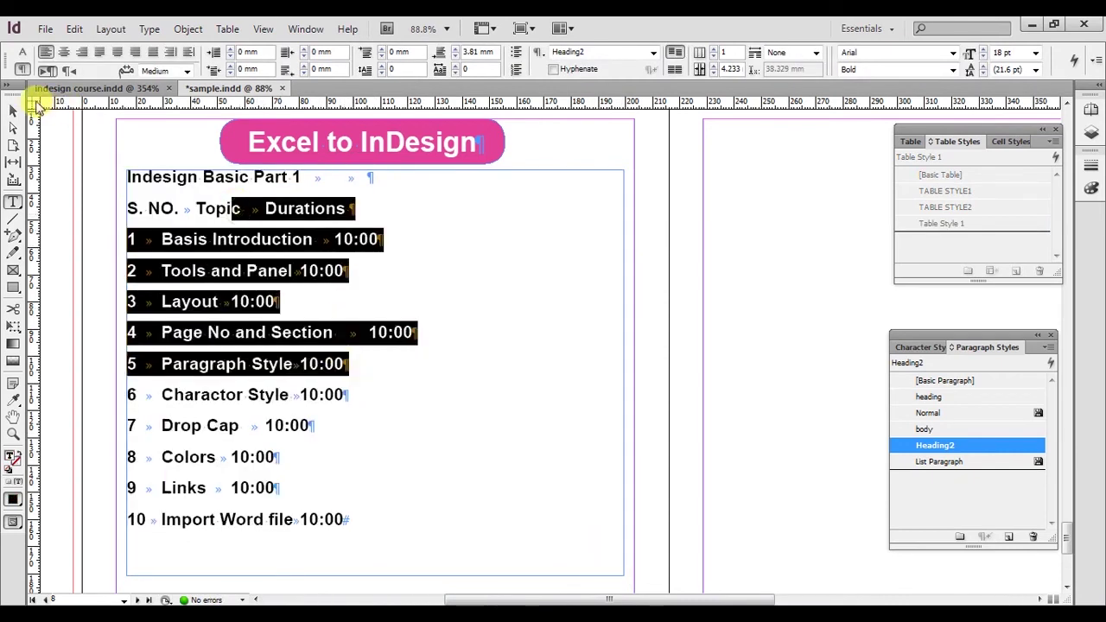
Step: Delete the text frame holding the unformatted tabbed text from page 8
left_click(13, 111)
left_click_drag(656, 270, 317, 344)
key("Delete")
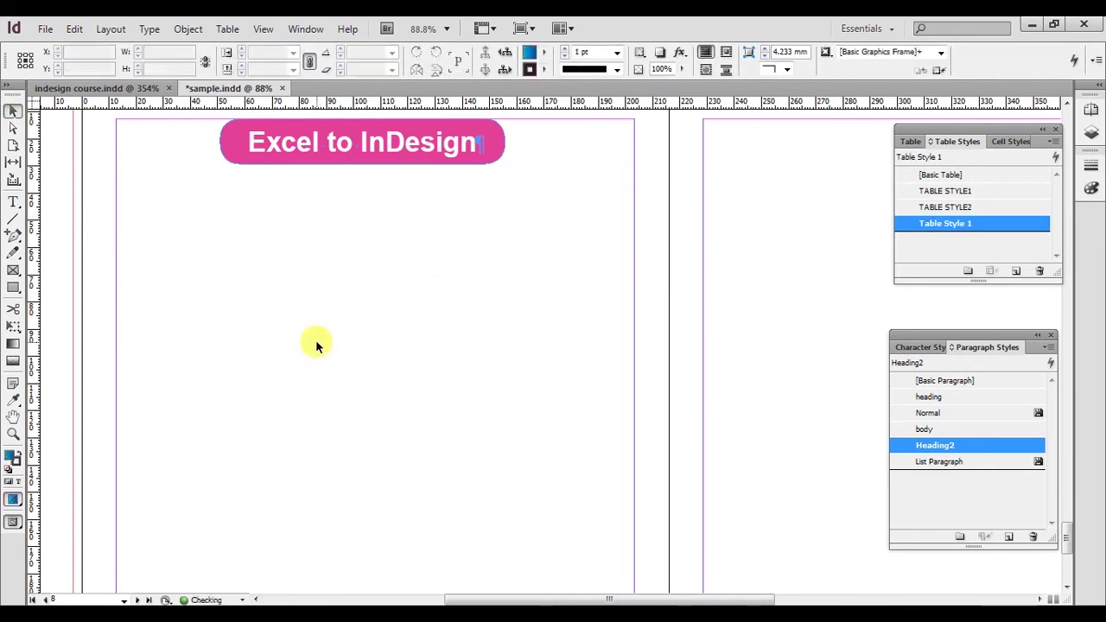
key("ctrl+alt+0")
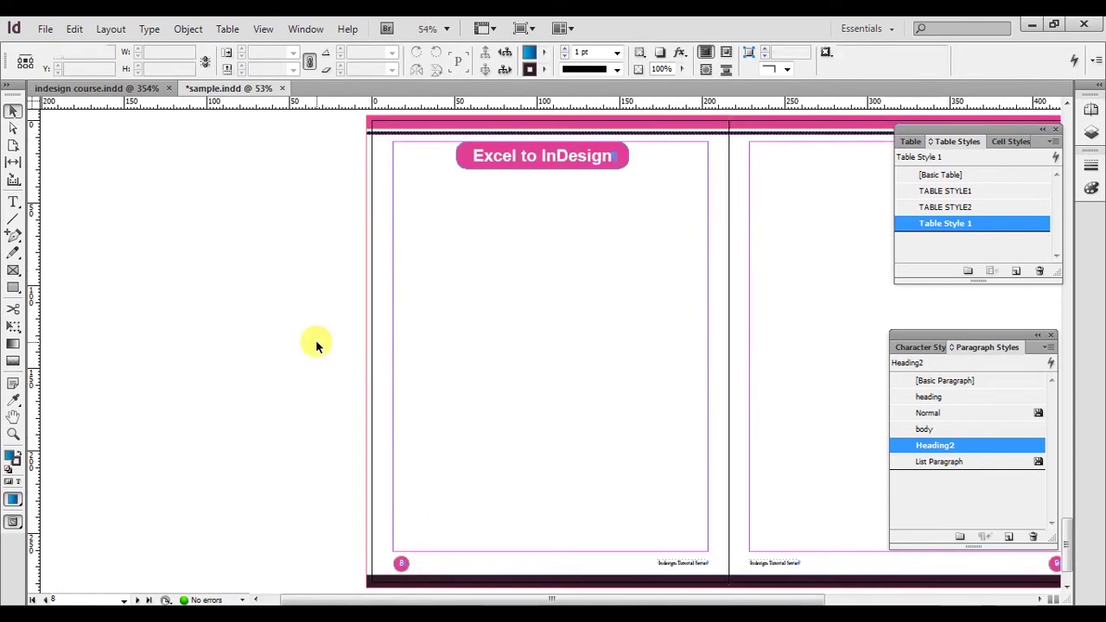
key("ctrl+z")
key("ctrl+z")
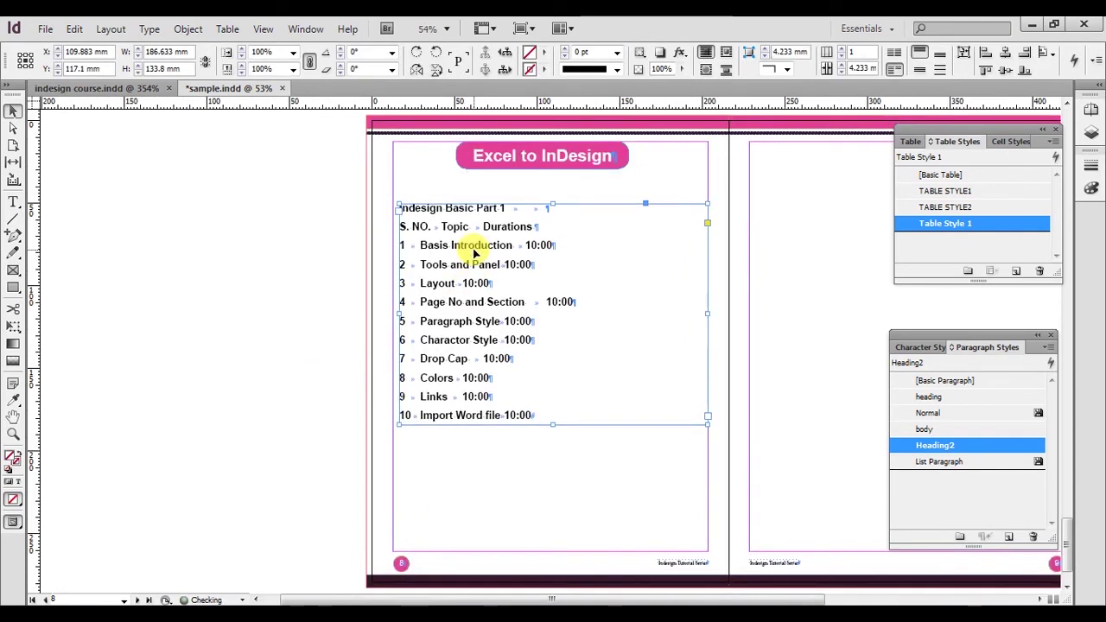
key("Delete")
Step: Draw a text frame about 184.9 by 137.8 mm below the page 8 title and place Excel.xlsx in it as a Formatted Table
left_click(13, 202)
left_click_drag(400, 206, 676, 400)
key("ctrl+d")
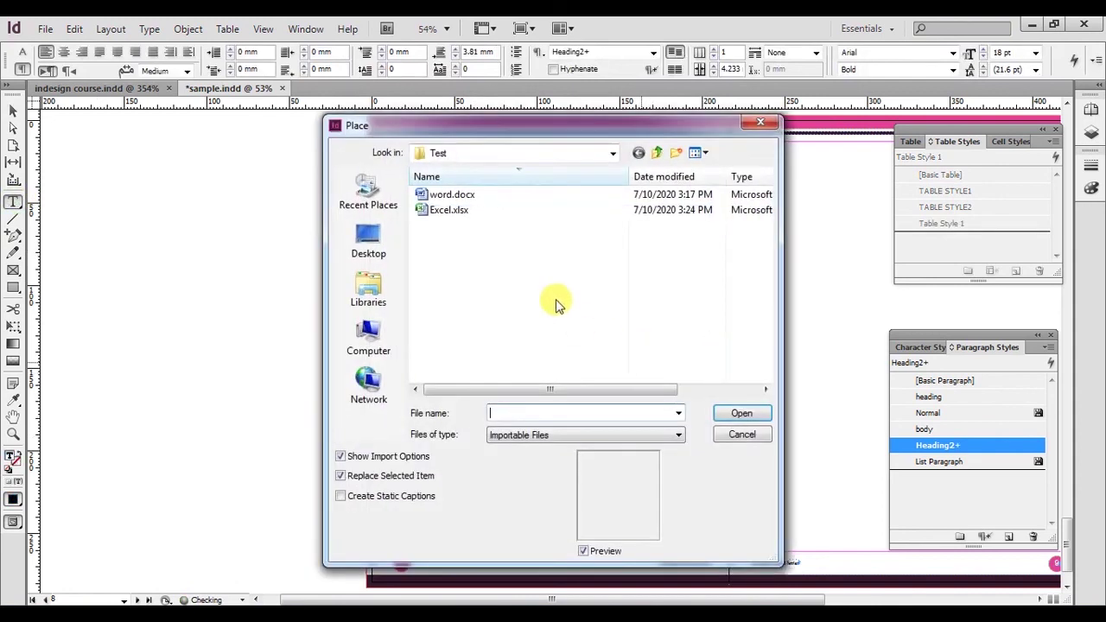
left_click(449, 195)
left_click(467, 211)
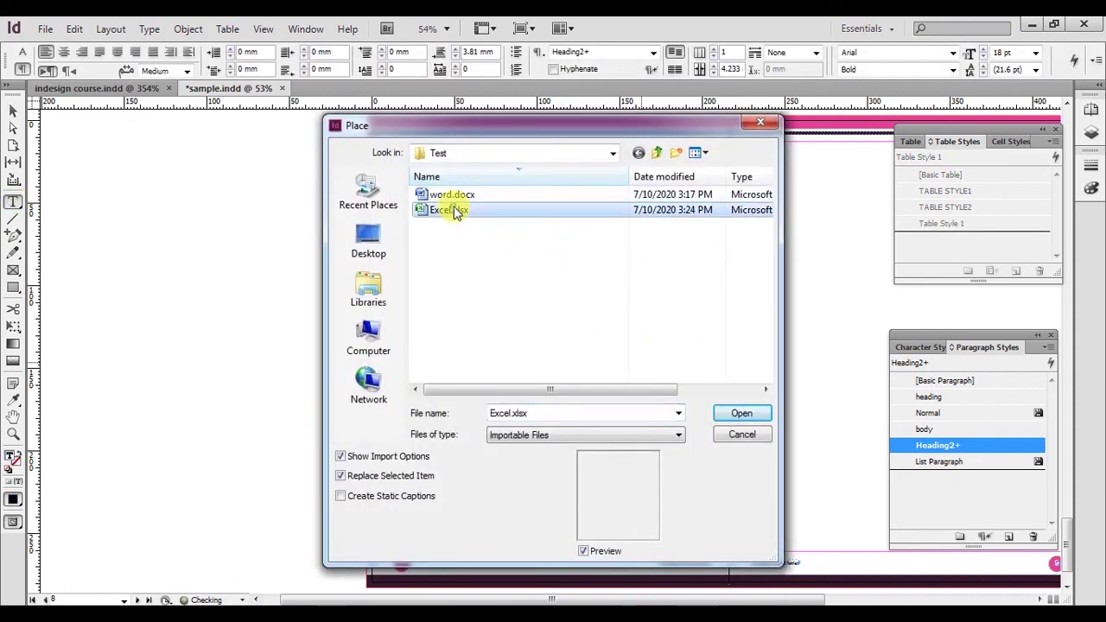
left_click(760, 414)
left_click(569, 325)
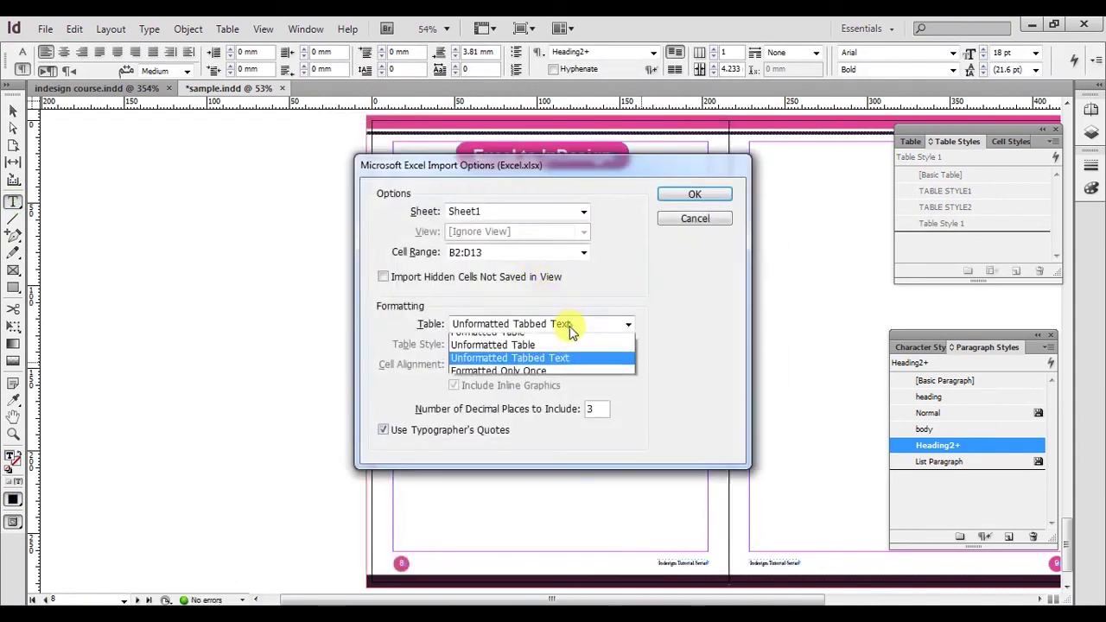
left_click(553, 336)
left_click(695, 193)
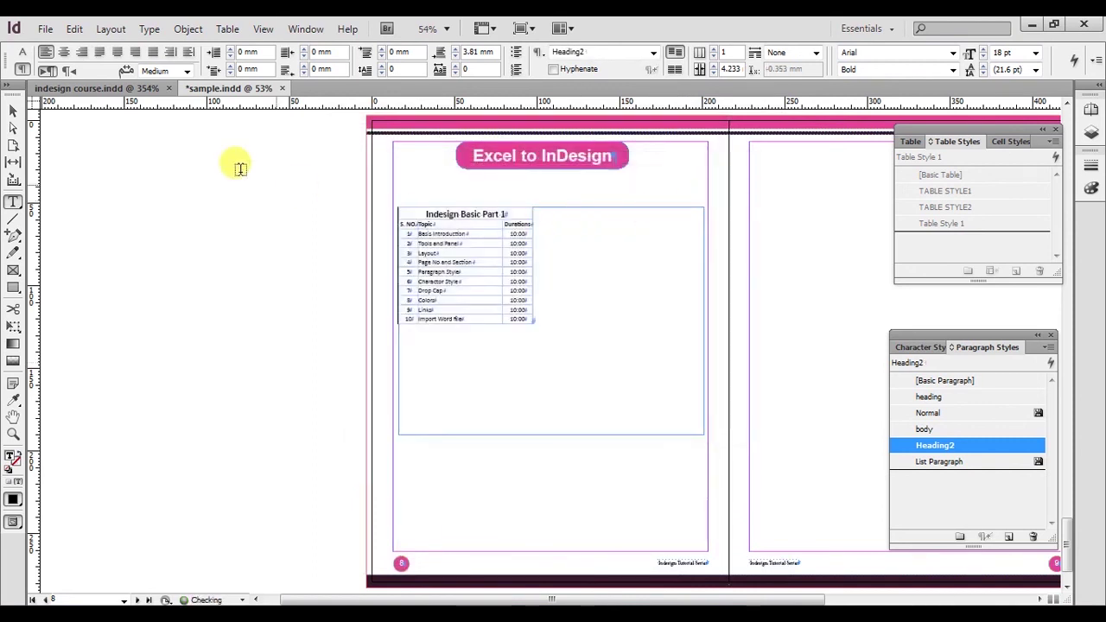
Step: Inspect the newly placed formatted table up close together with the page title above it
left_click(13, 109)
key("z")
left_click_drag(380, 181, 751, 332)
key("h")
left_click_drag(518, 254, 525, 340)
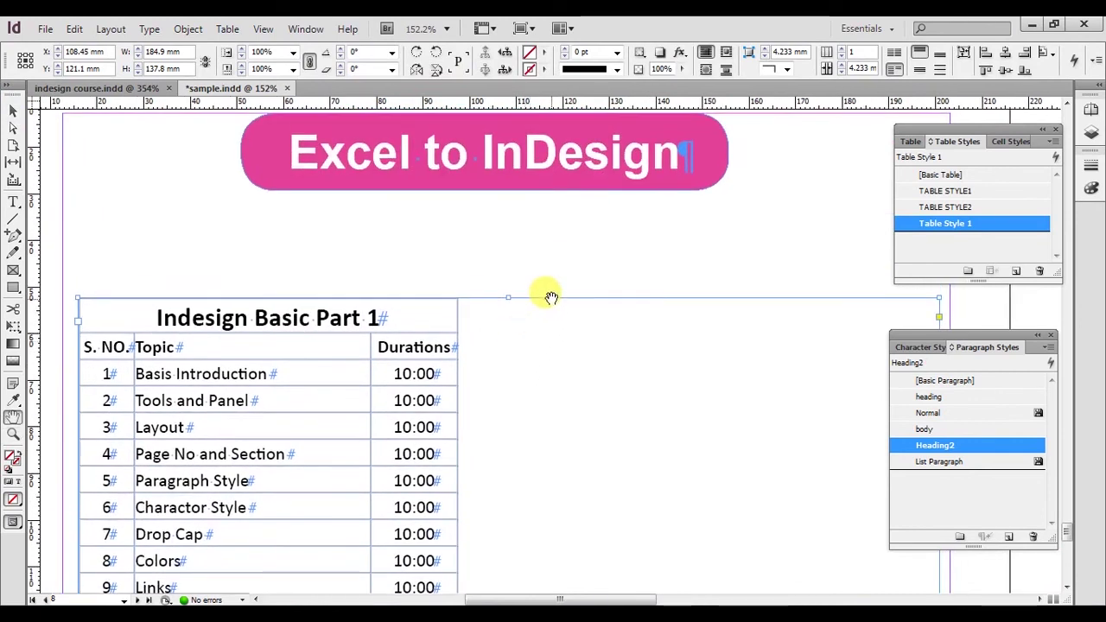